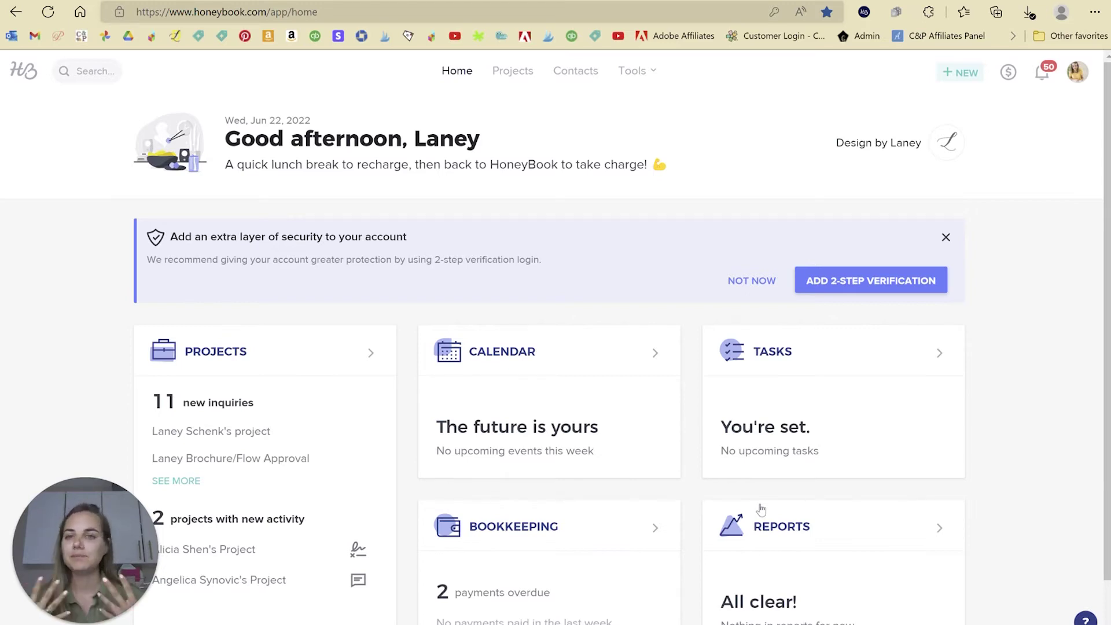
# Dismiss the 'Add an extra layer of security' 2-step verification banner on the HoneyBook home page
pyautogui.click(946, 237)
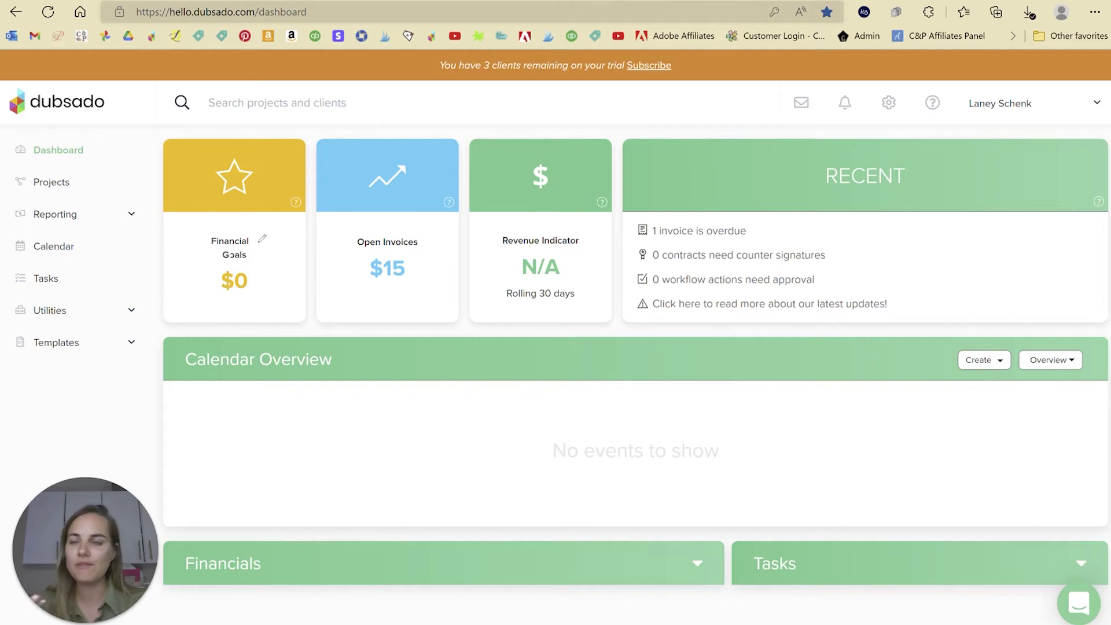
# View Dubsado's Projects list, then show the Workflows templates with Test Workflow's two steps
pyautogui.click(115, 184)
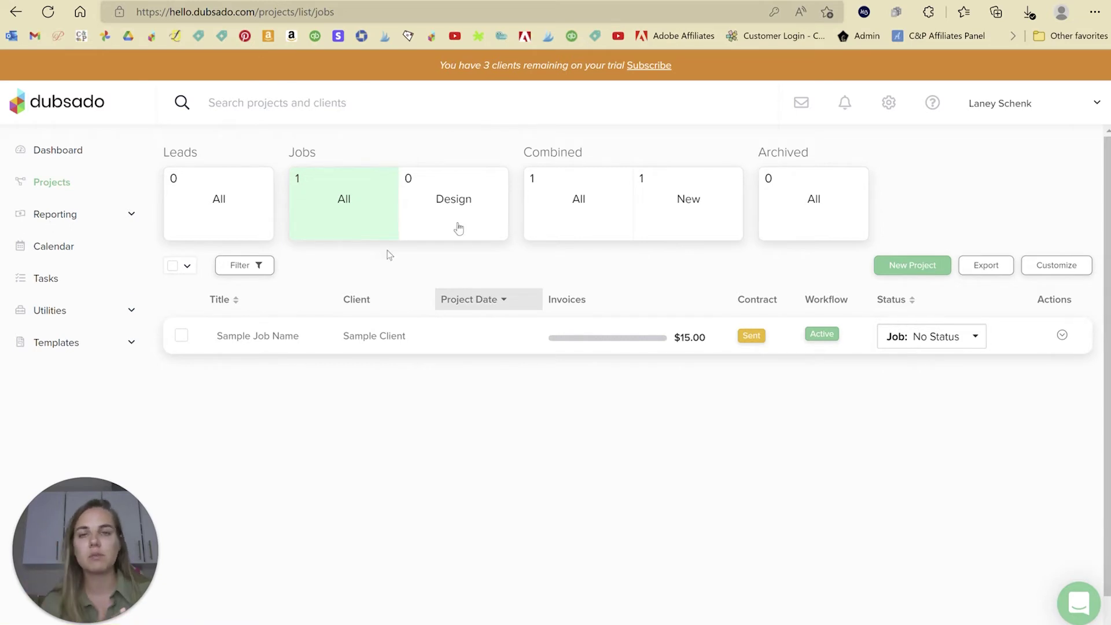
pyautogui.click(70, 346)
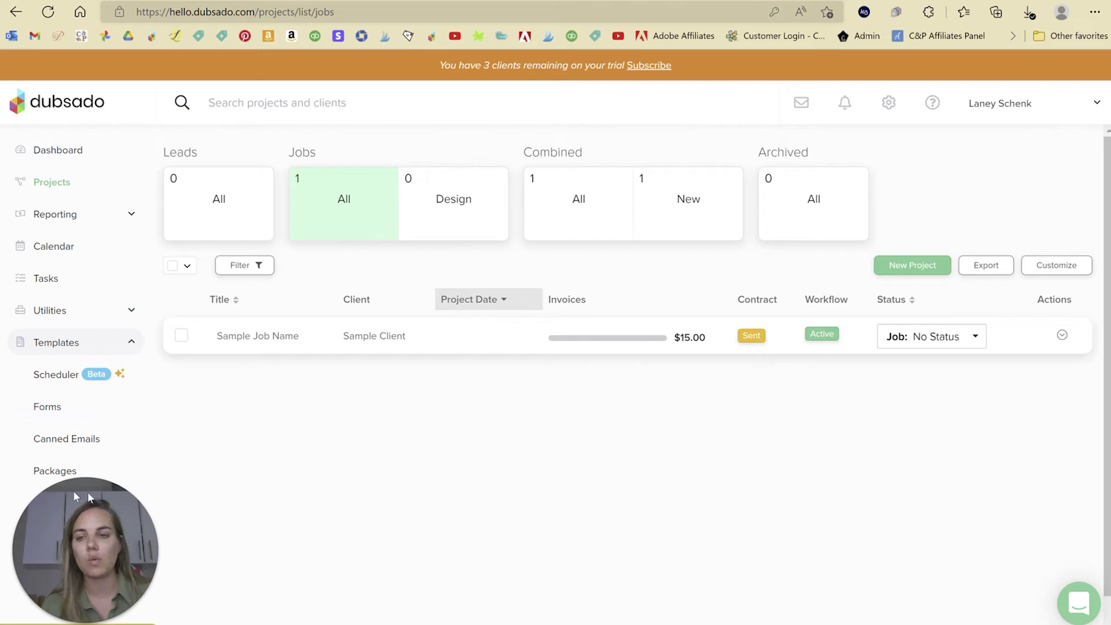
pyautogui.click(49, 506)
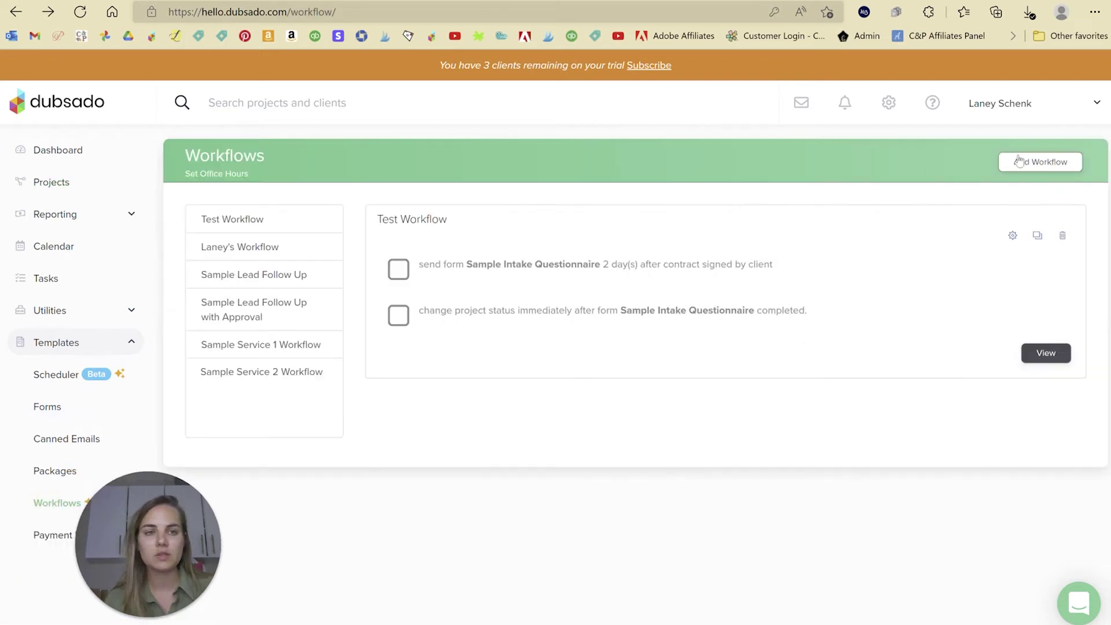
# Create a new Dubsado workflow named 'Test'
pyautogui.click(1036, 161)
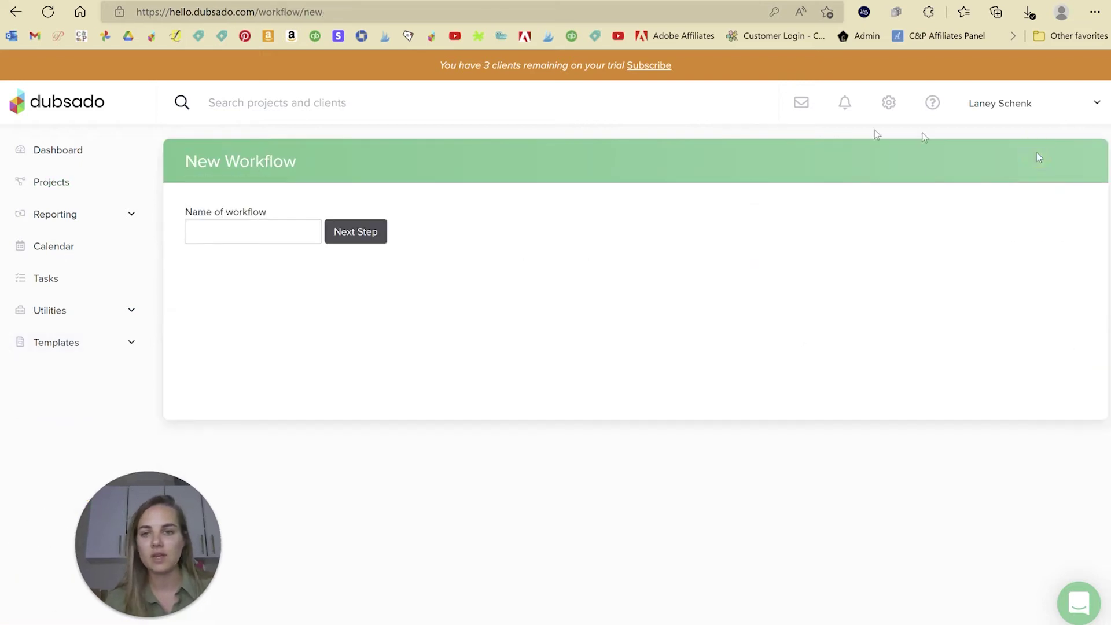
pyautogui.click(320, 239)
pyautogui.write('Test')
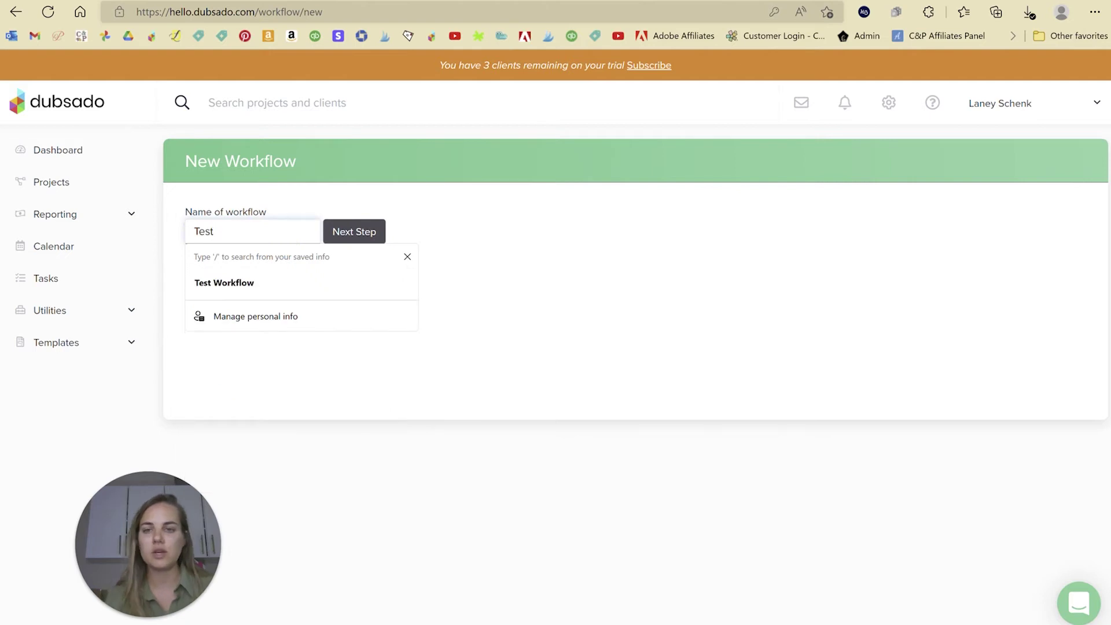
pyautogui.click(334, 231)
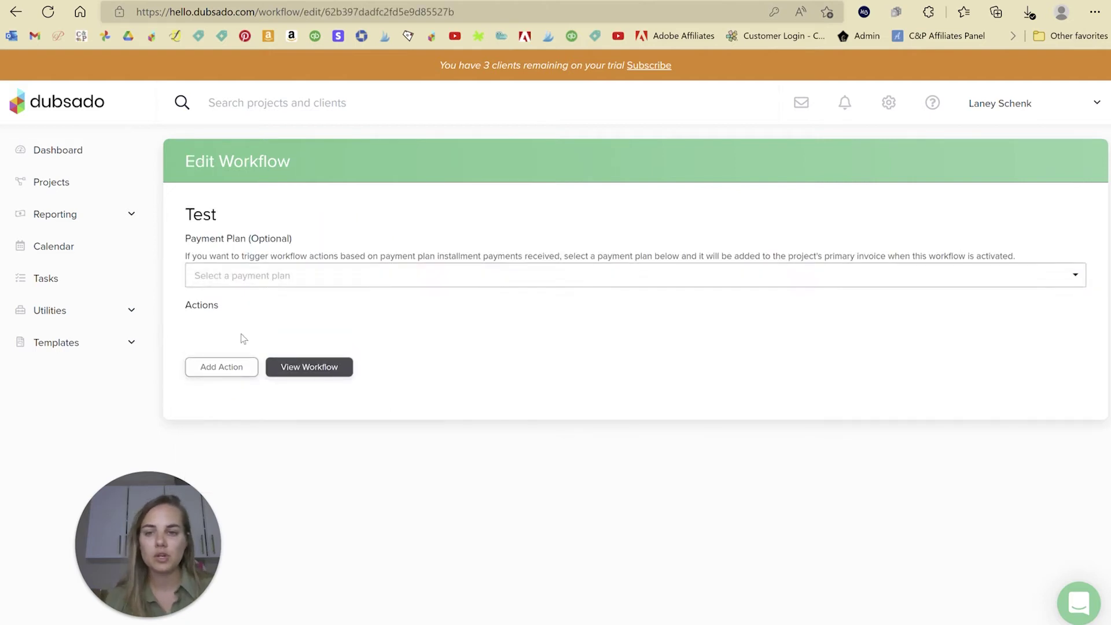
# Try a Change Project Status action and its timing options, then cancel without adding it
pyautogui.click(237, 374)
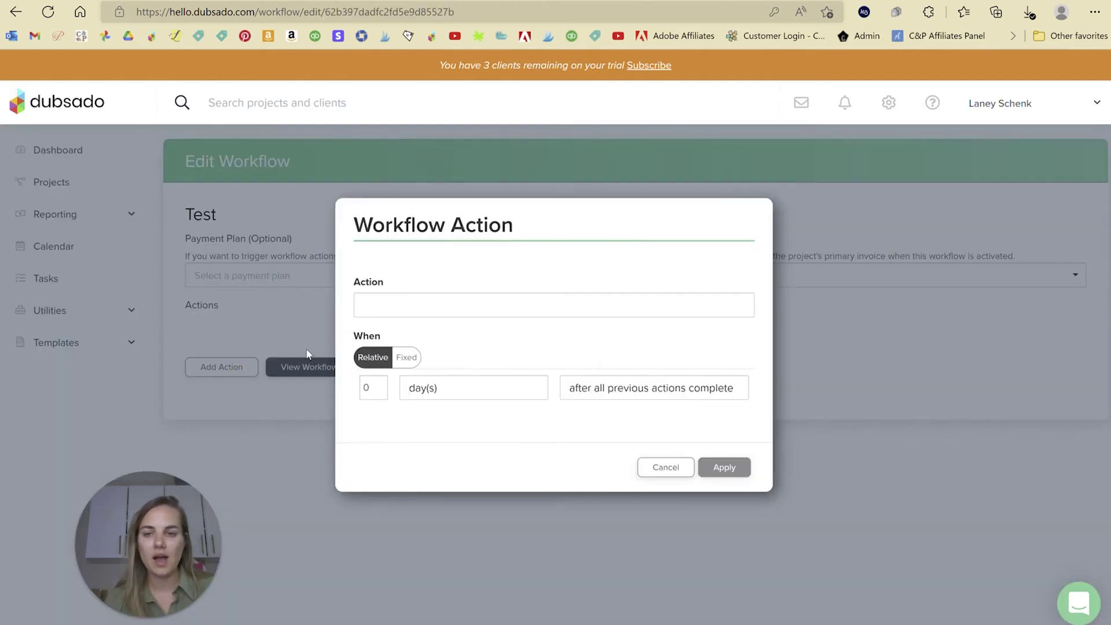
pyautogui.click(474, 304)
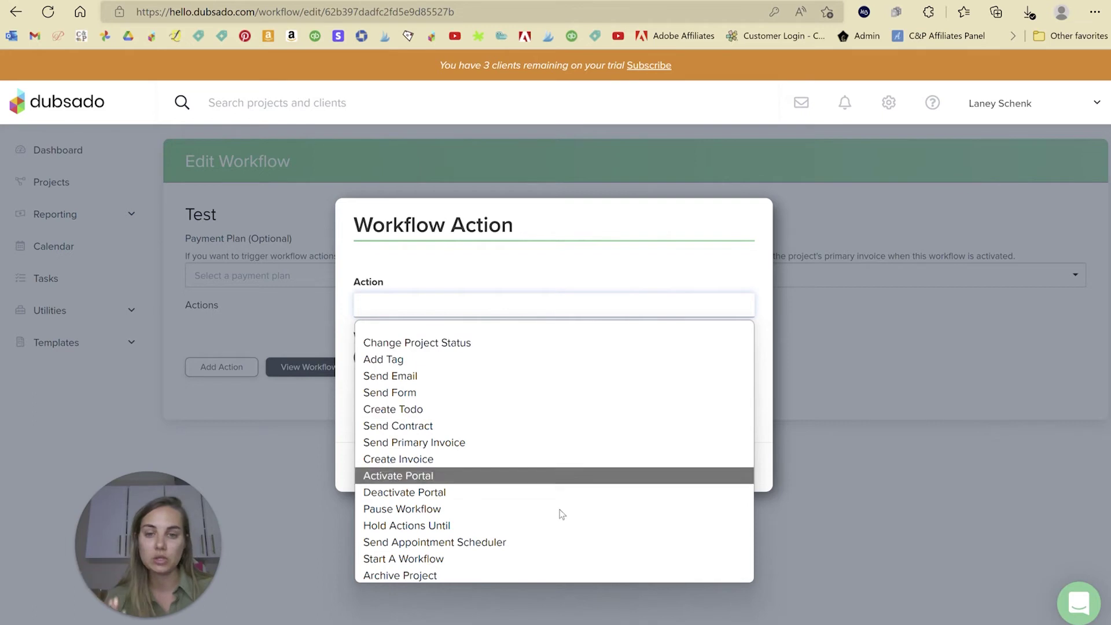
pyautogui.click(496, 342)
pyautogui.click(583, 367)
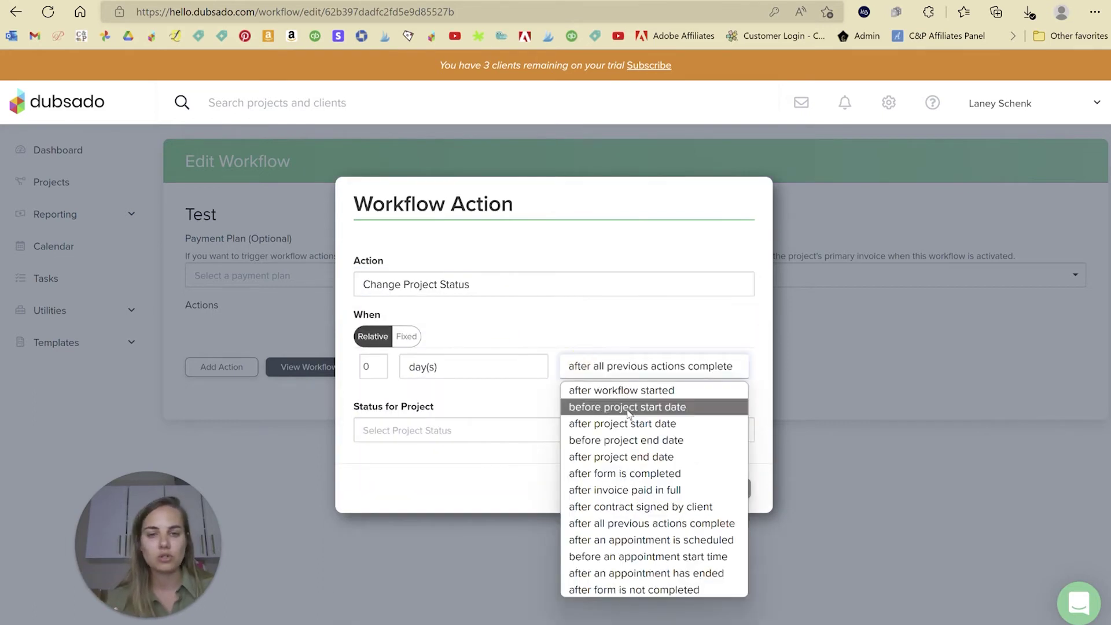
pyautogui.click(534, 284)
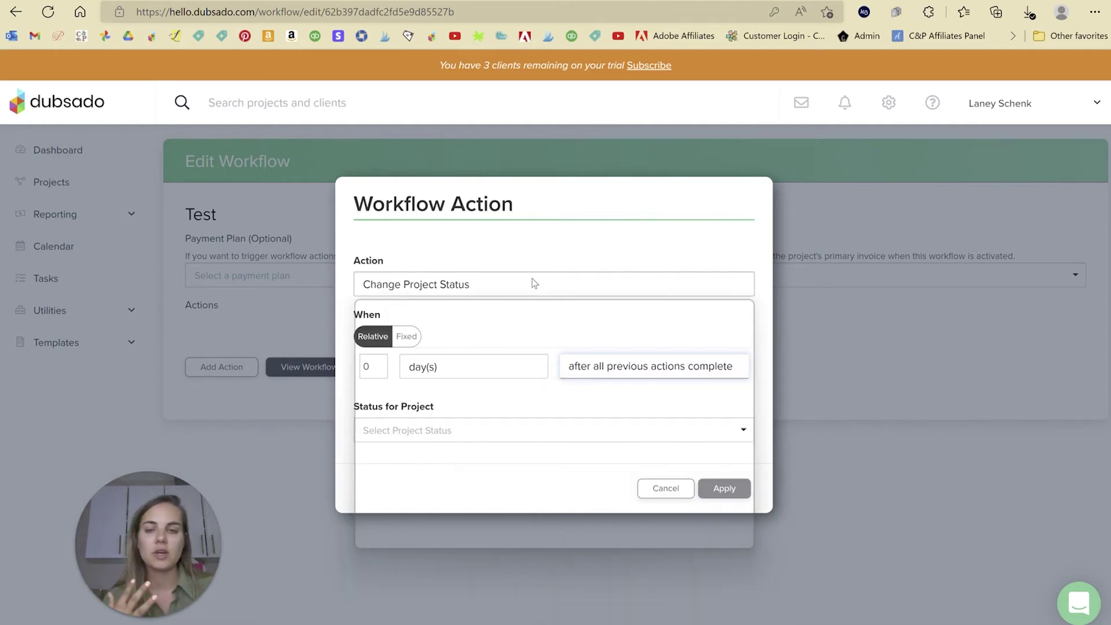
pyautogui.click(535, 284)
pyautogui.click(277, 331)
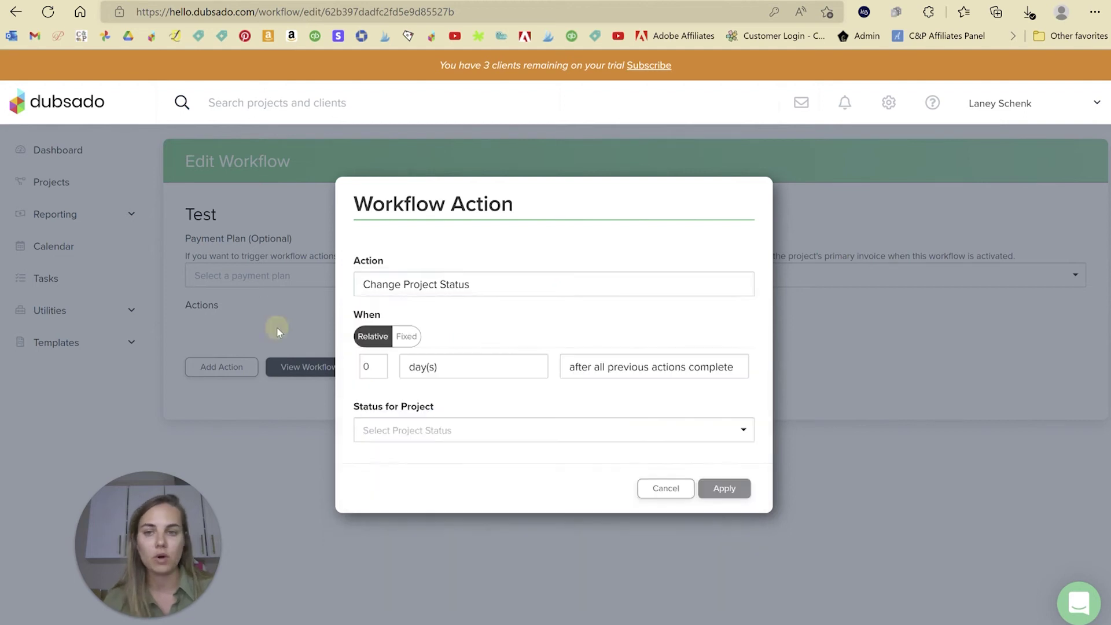
pyautogui.click(280, 329)
pyautogui.click(56, 342)
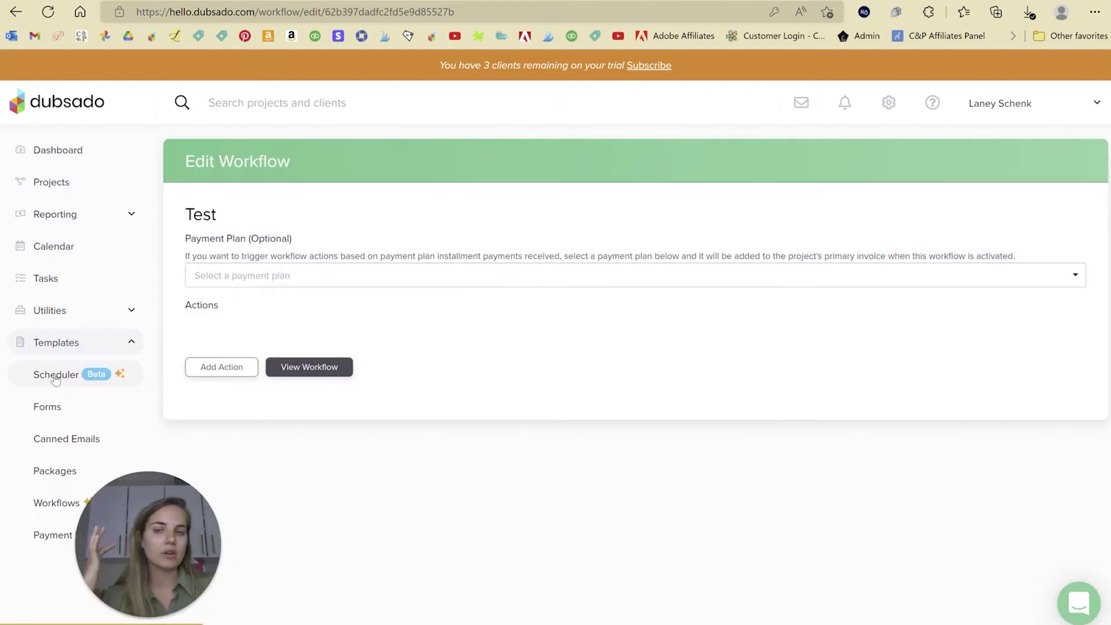
# Show Dubsado's Forms templates for contracts, questionnaires, proposals and lead captures
pyautogui.click(76, 418)
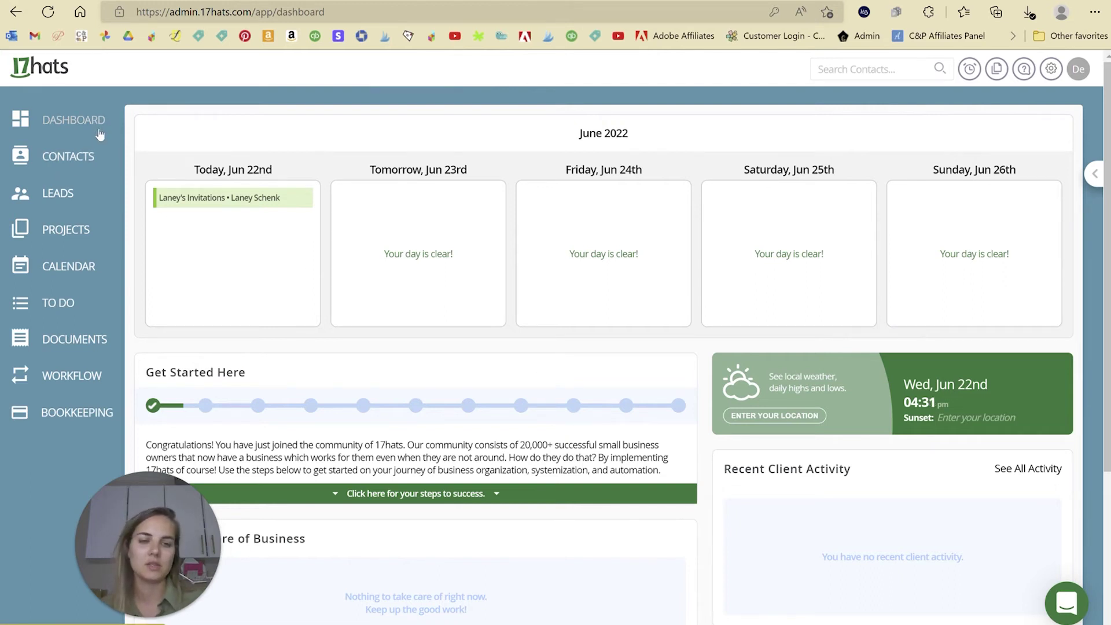
# Open 17hats Projects with its two active projects, switching to list view and back to grid view
pyautogui.click(57, 227)
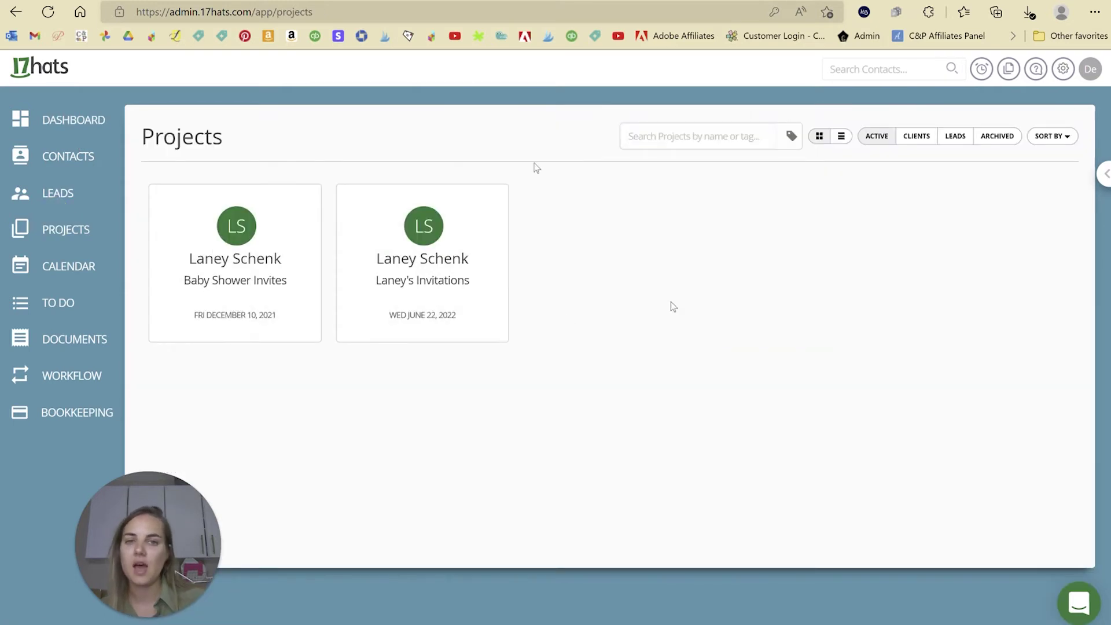
pyautogui.click(841, 137)
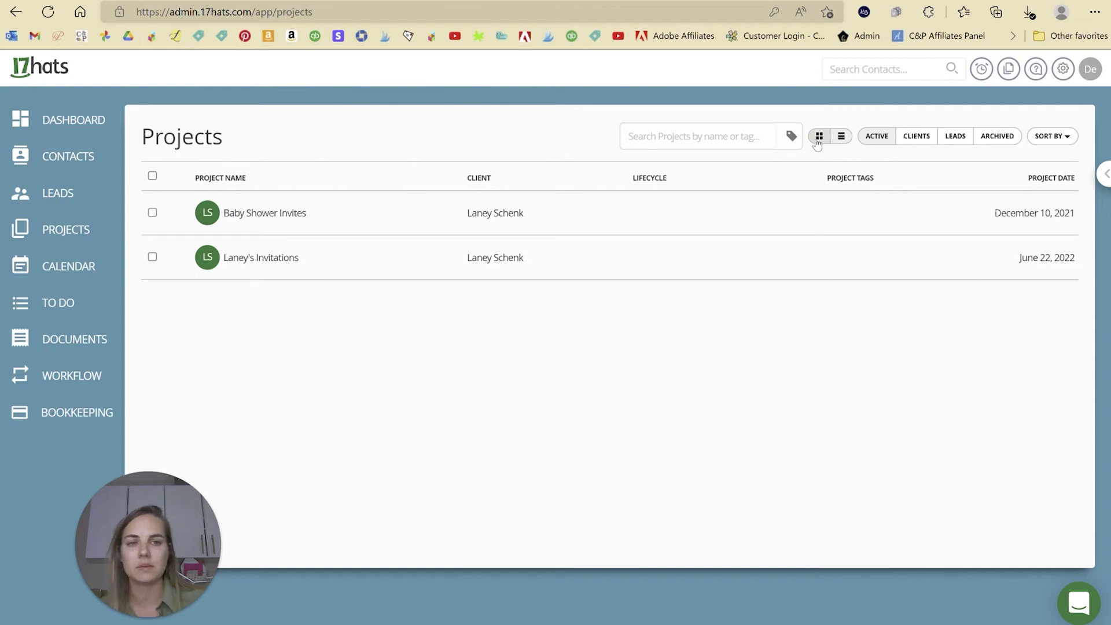
pyautogui.click(817, 137)
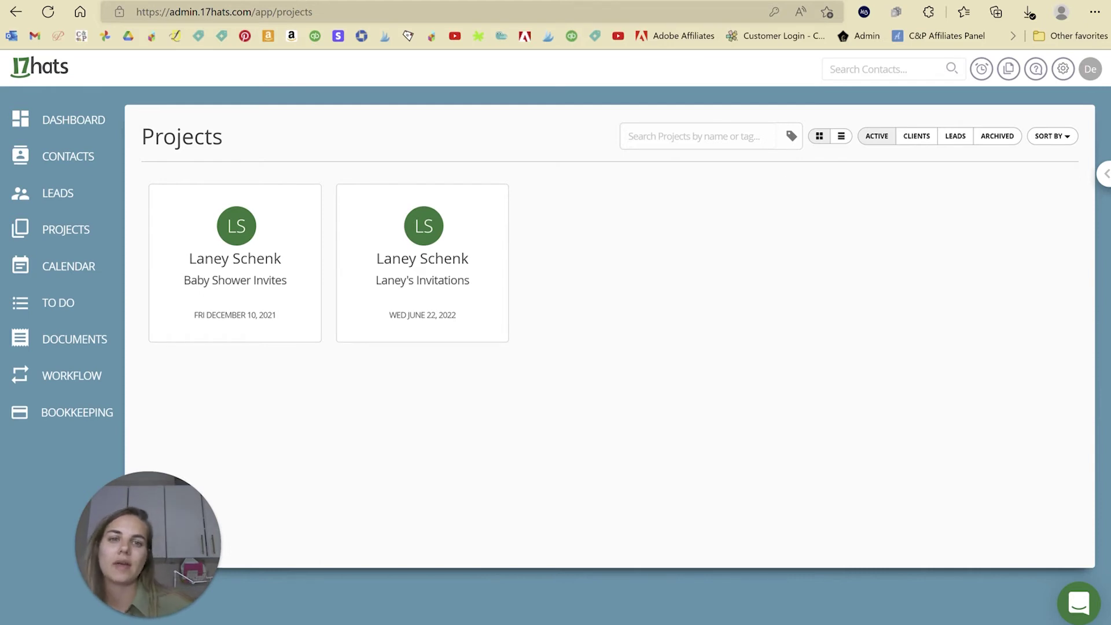
pyautogui.click(718, 124)
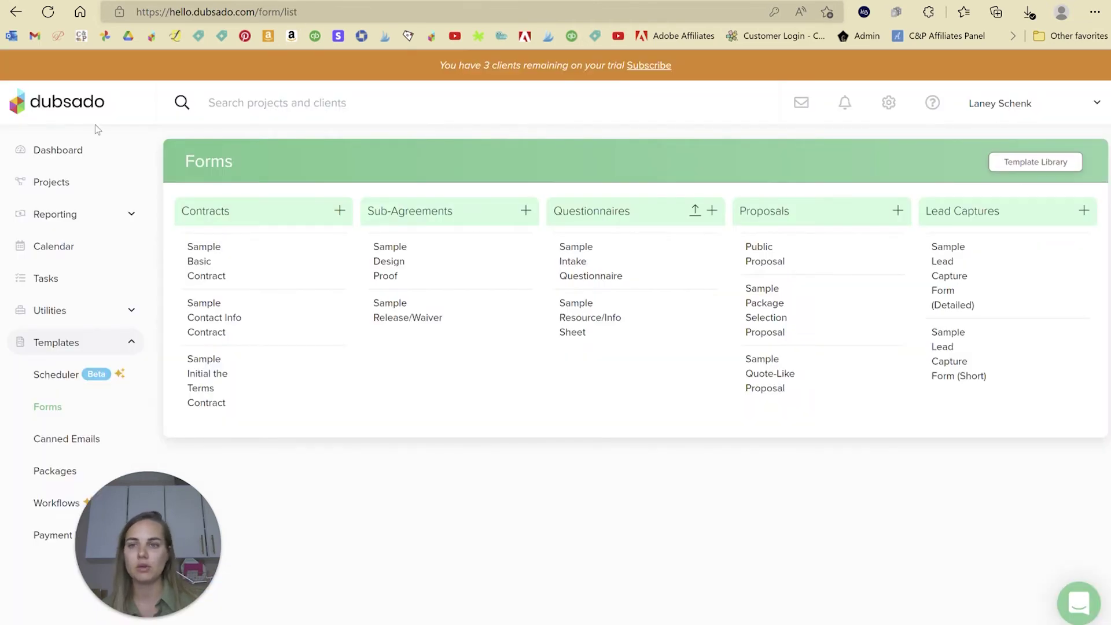
pyautogui.click(71, 180)
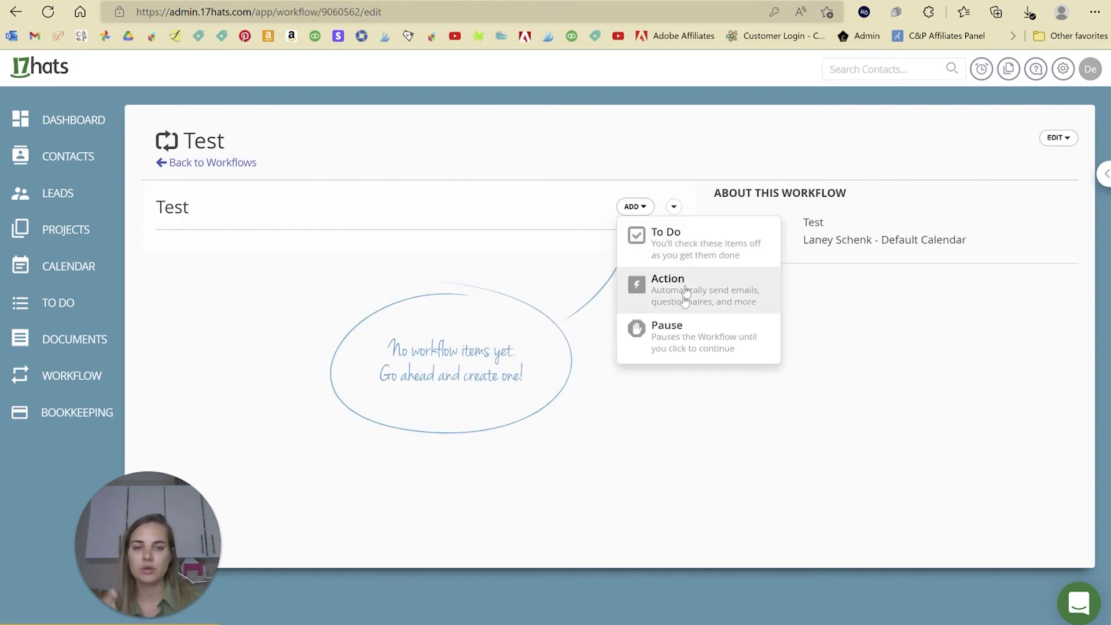
# Start a new action item in the Test workflow and browse the Action type options
pyautogui.click(683, 282)
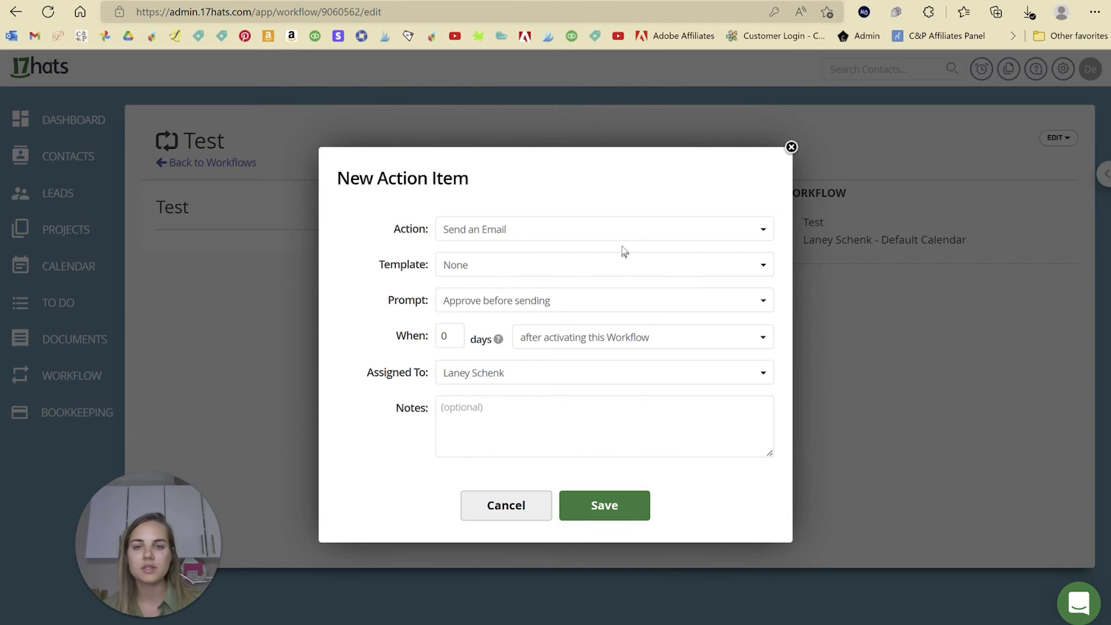
pyautogui.click(625, 228)
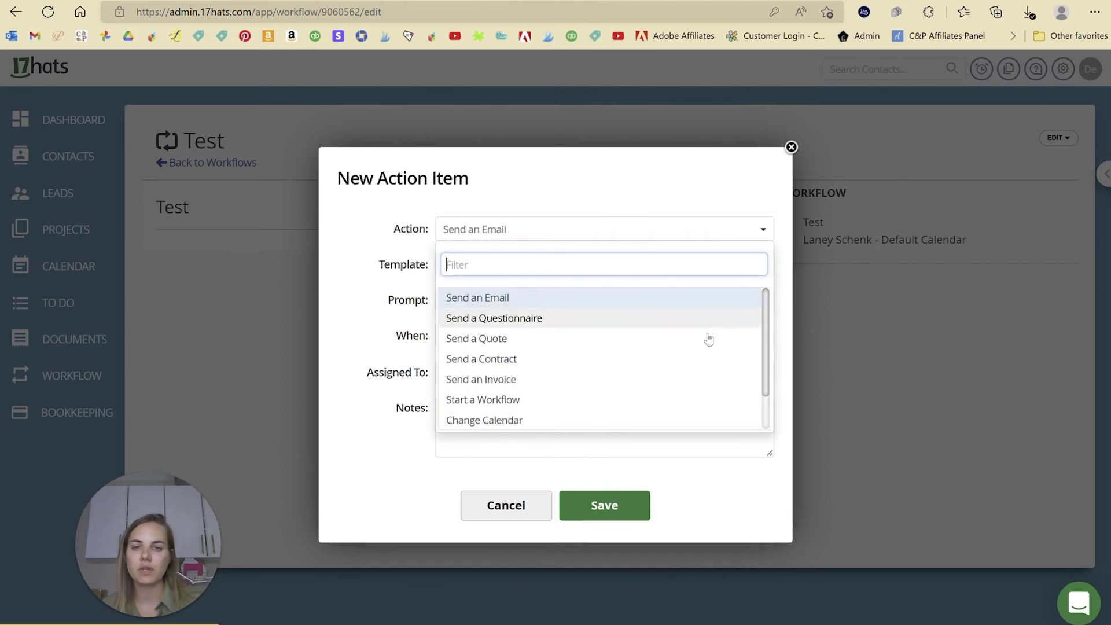
pyautogui.moveTo(765, 306); pyautogui.dragTo(758, 362)
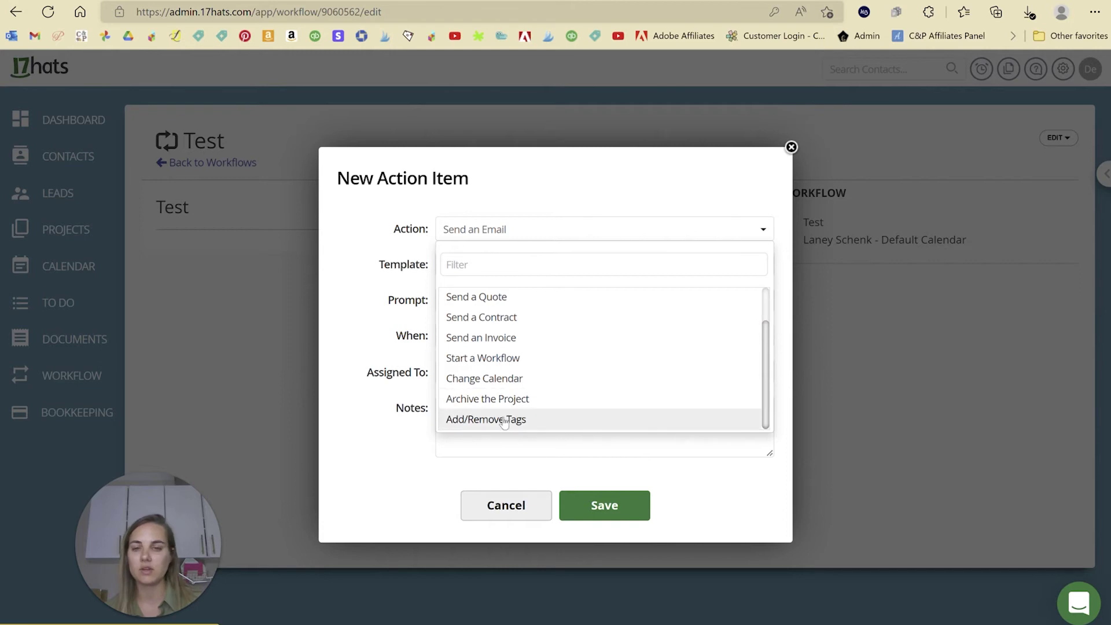
pyautogui.scroll(3, 503, 333)
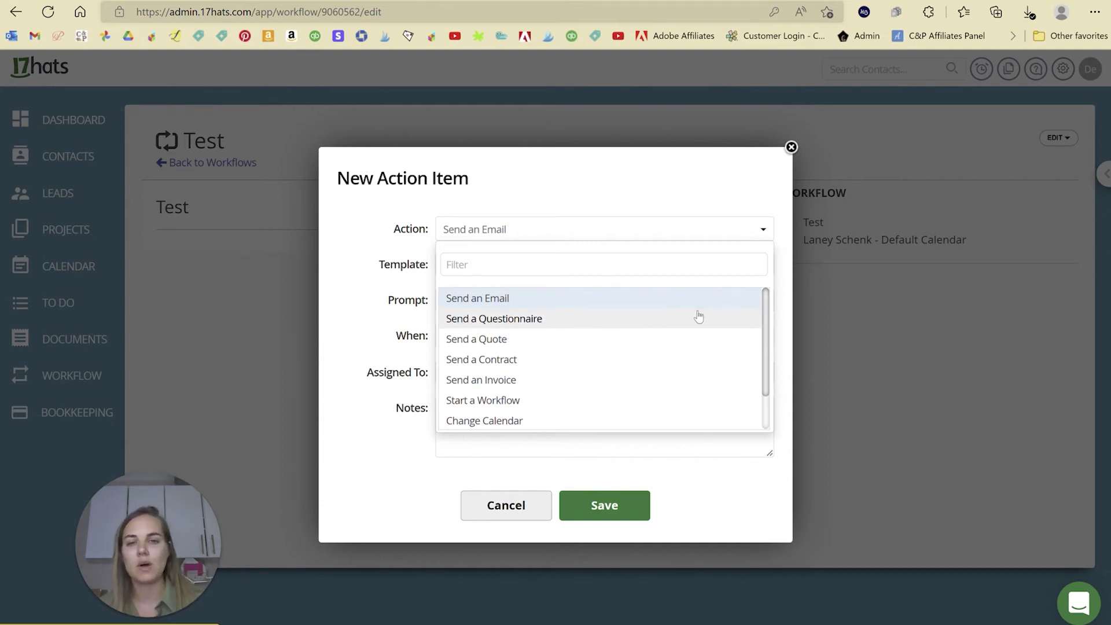
pyautogui.moveTo(768, 315); pyautogui.dragTo(776, 291)
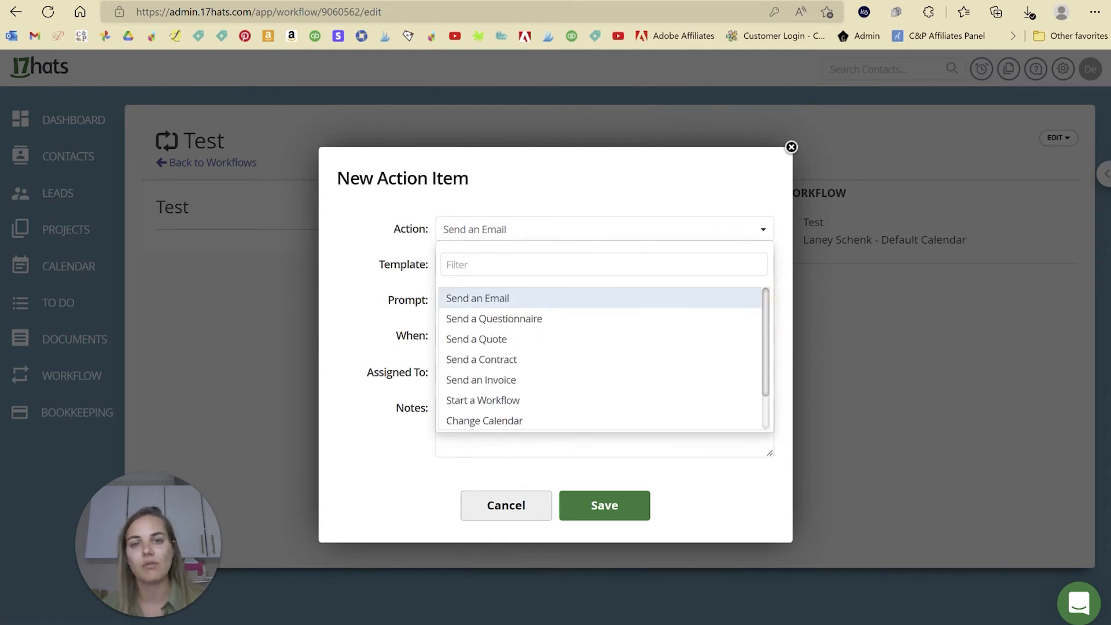
pyautogui.scroll(-2, 677, 340)
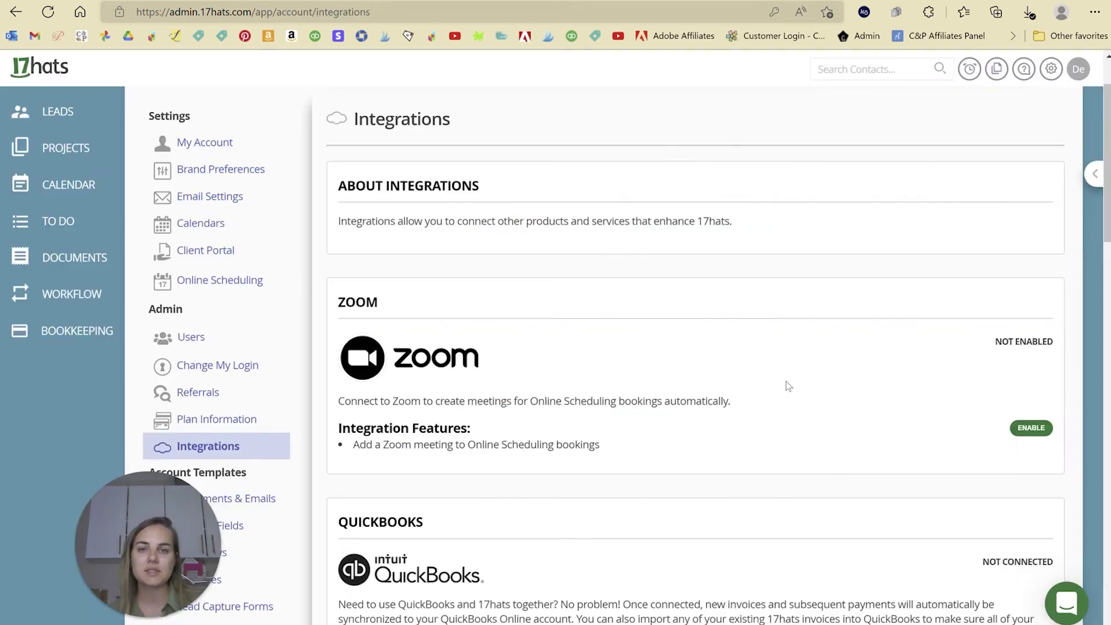
# Scroll through 17hats' Integrations list from Zoom and QuickBooks down to ShootProof
pyautogui.scroll(-3, 788, 386)
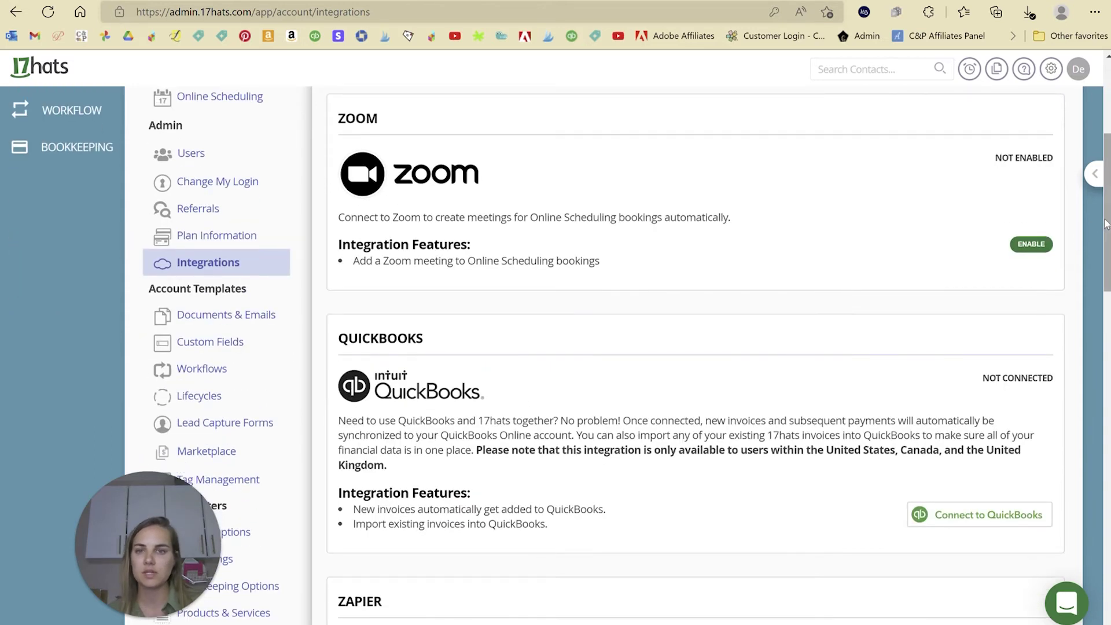
pyautogui.moveTo(1103, 232); pyautogui.dragTo(1082, 564)
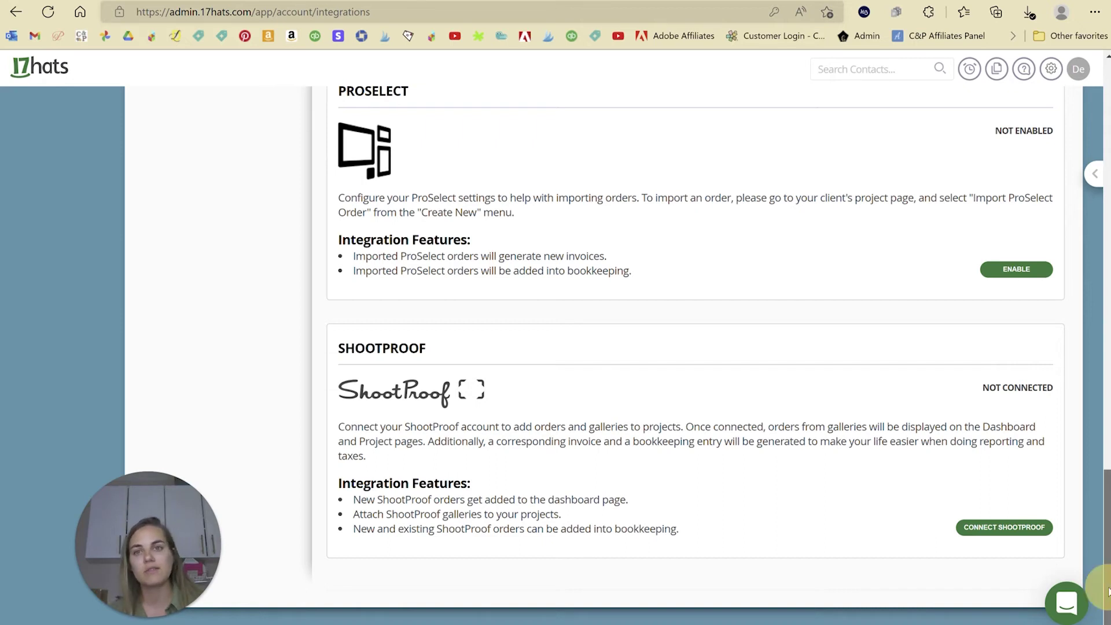
pyautogui.moveTo(1107, 590); pyautogui.dragTo(1107, 98)
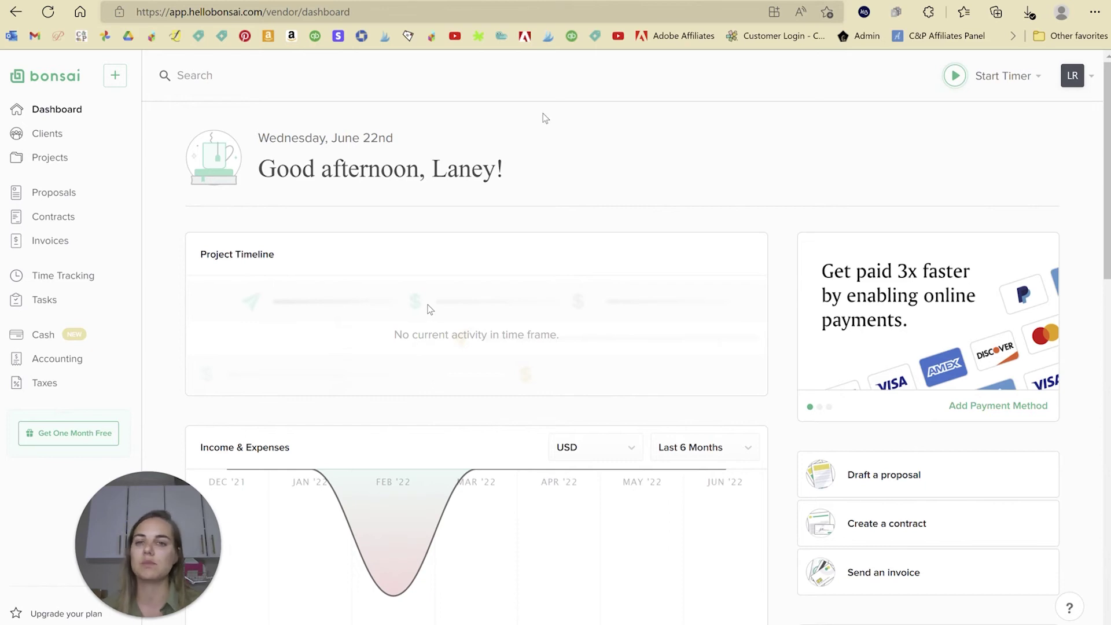
# Browse the Bonsai Projects, Invoices and Proposals lists
pyautogui.scroll(-1, 403, 192)
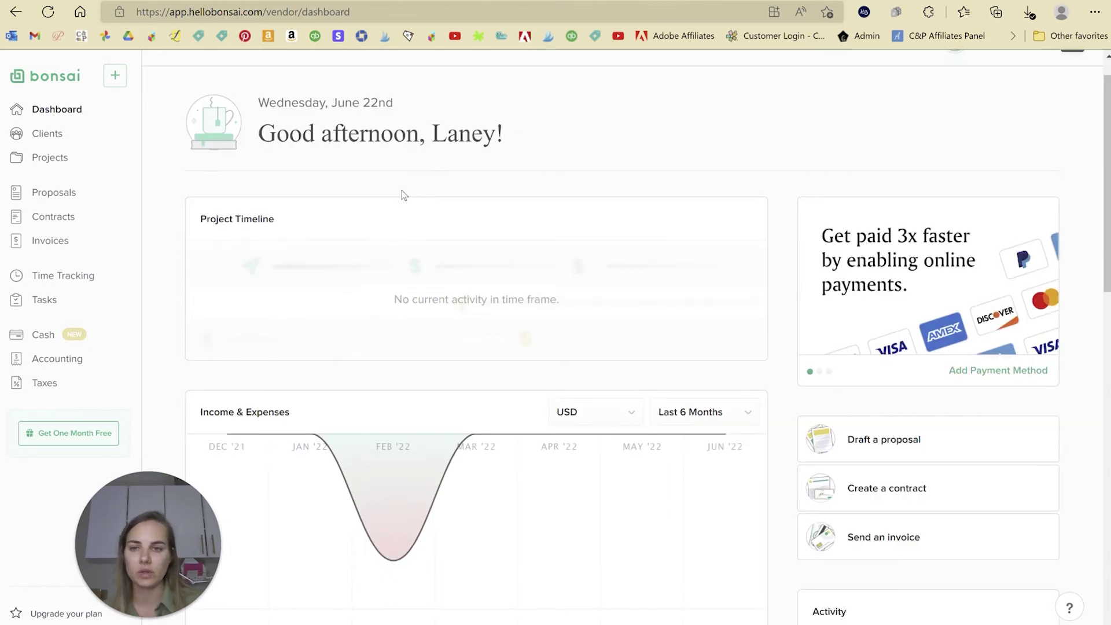
pyautogui.scroll(1, 347, 193)
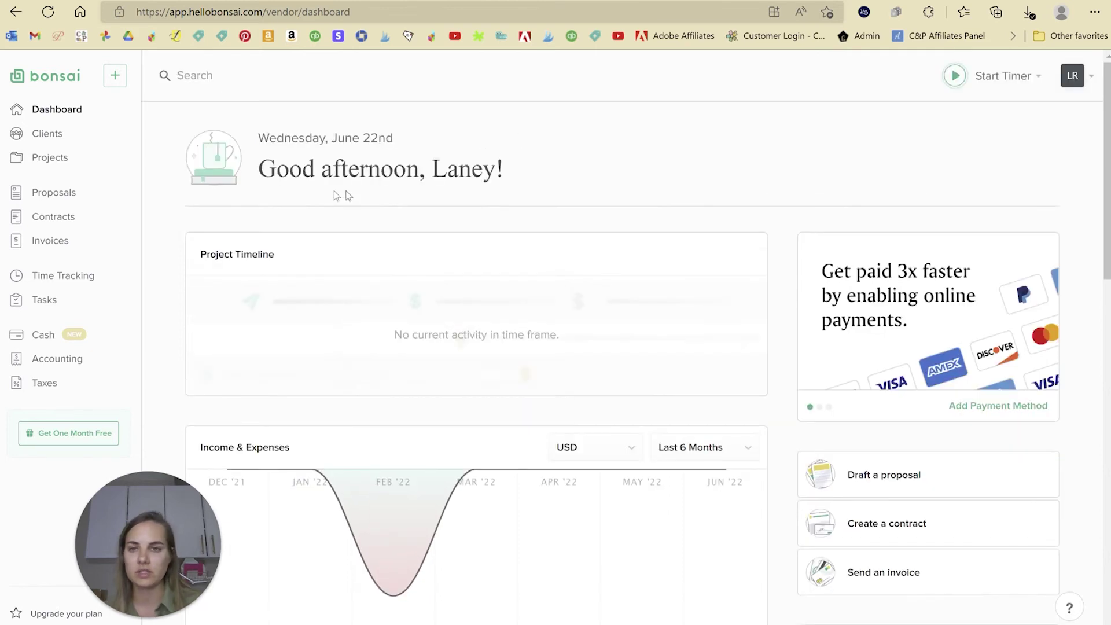
pyautogui.click(59, 155)
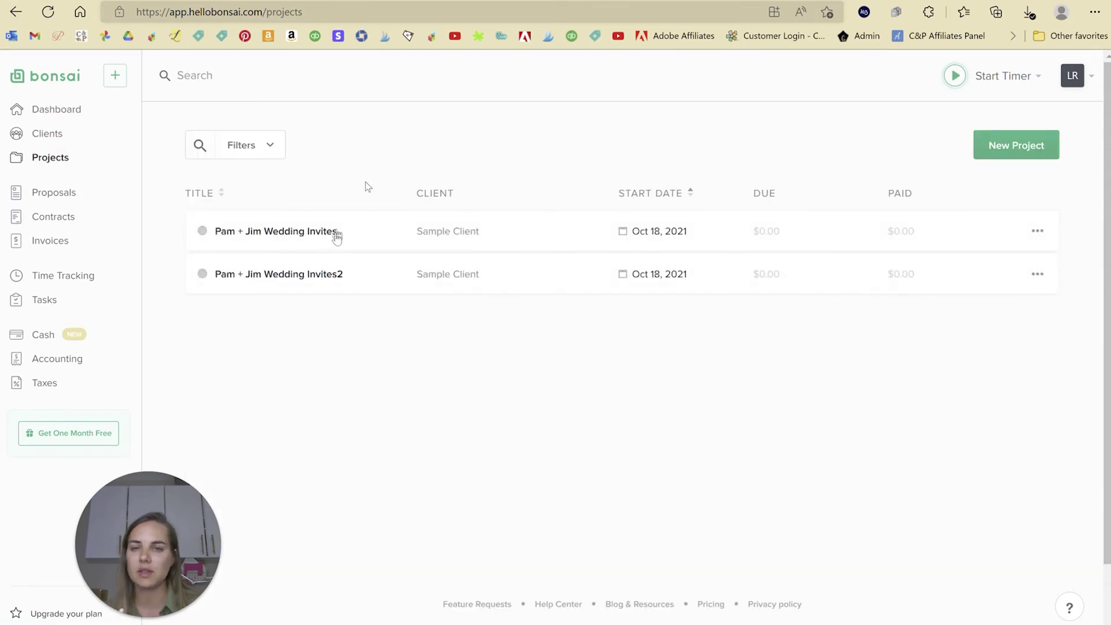
pyautogui.click(49, 243)
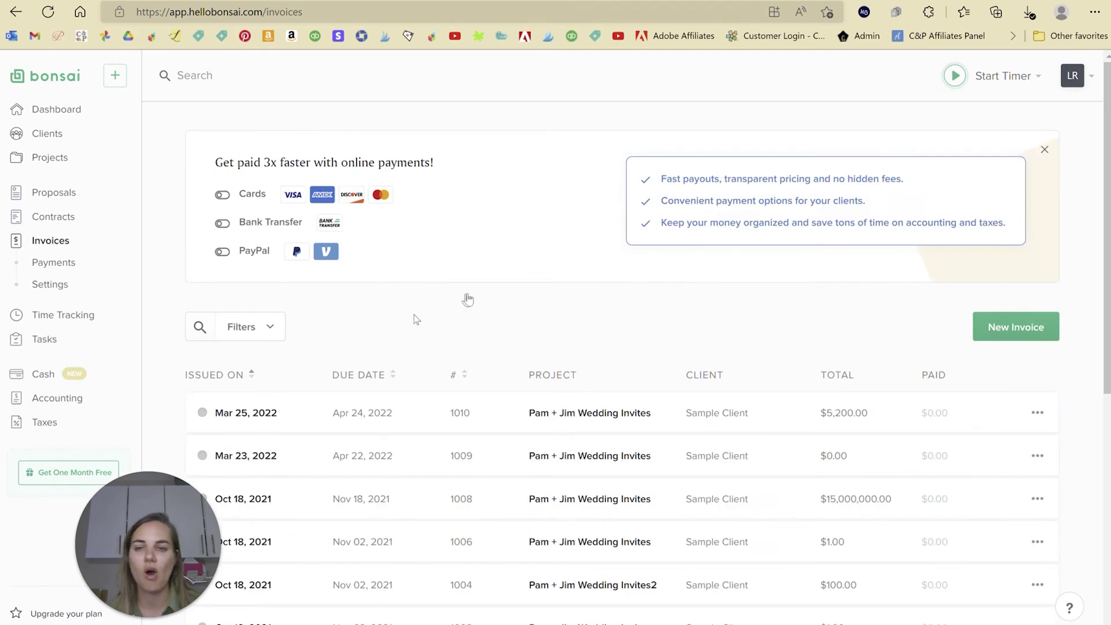
pyautogui.scroll(-7, 478, 295)
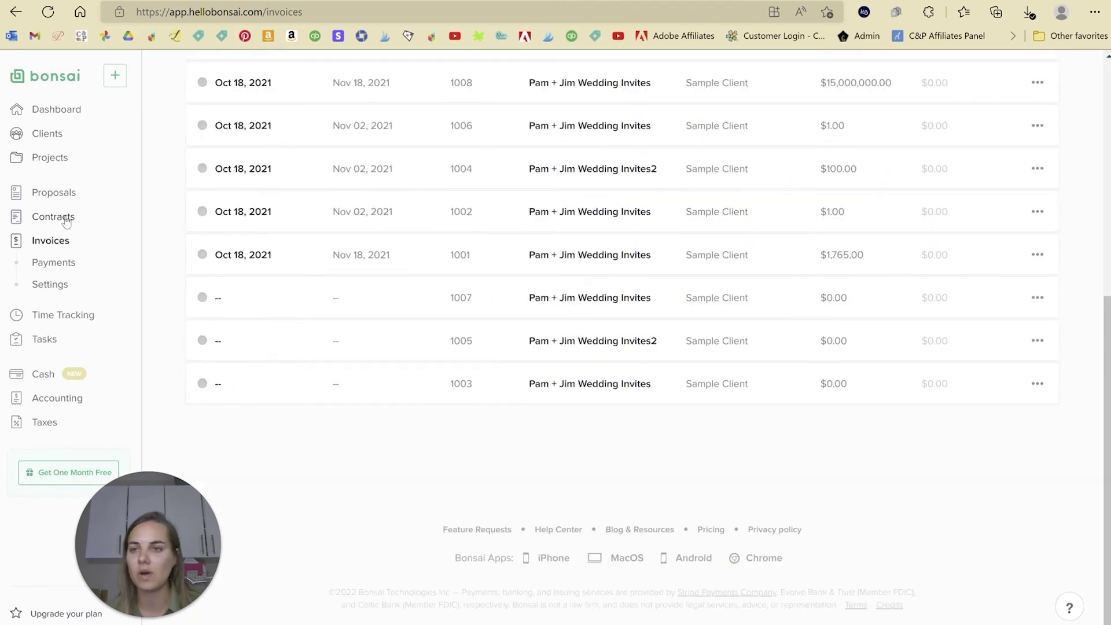
pyautogui.click(69, 217)
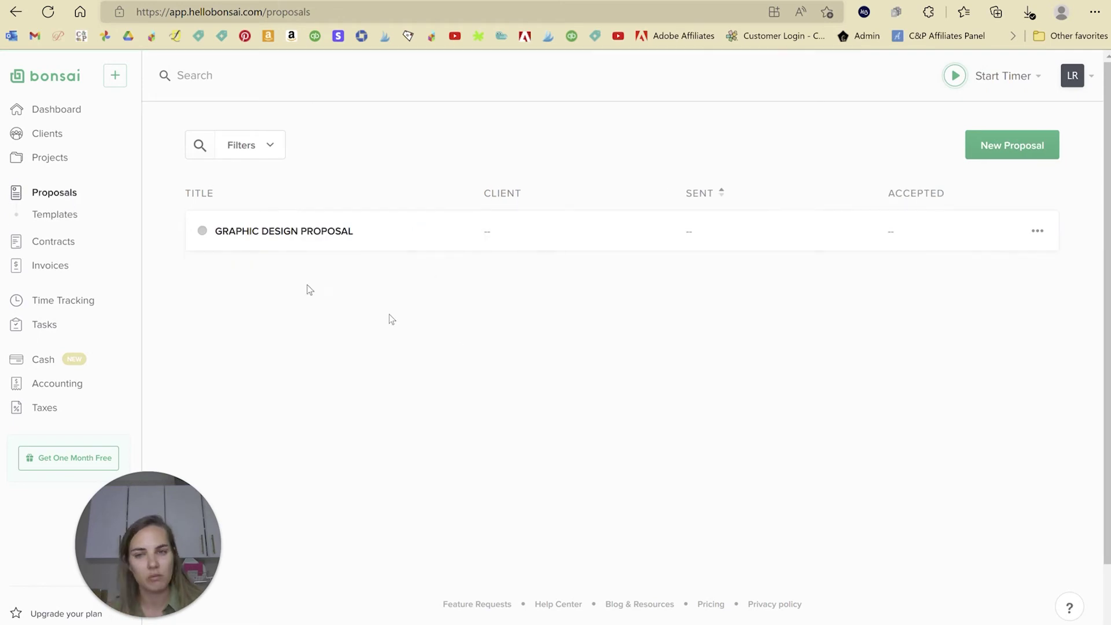
# Return to the Invoices list and open invoice 1010 for editing
pyautogui.click(81, 259)
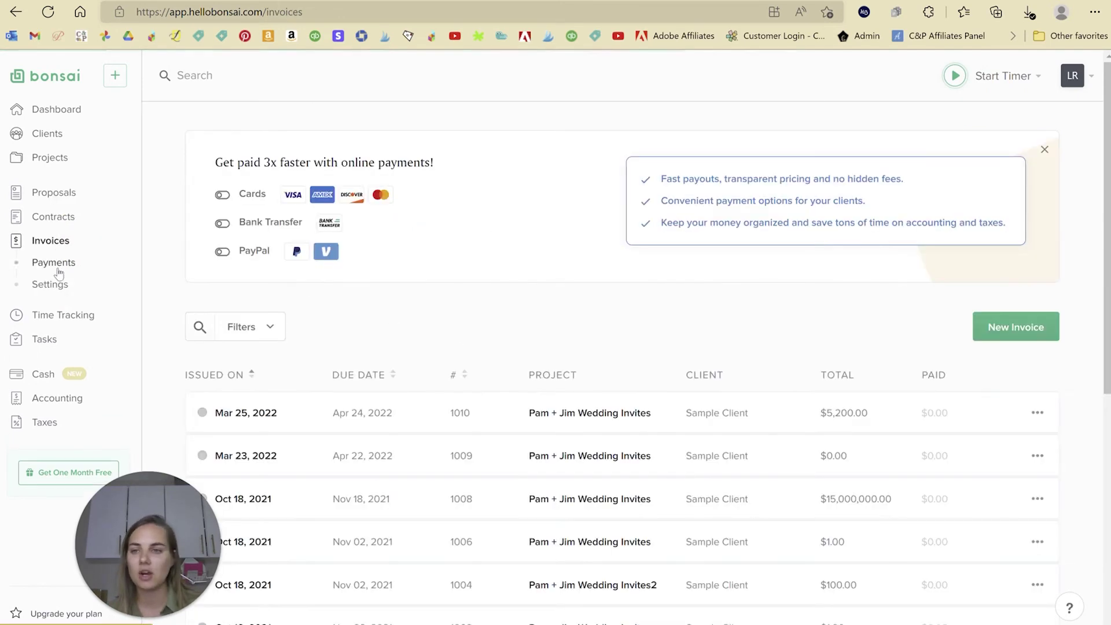
pyautogui.scroll(-3, 439, 237)
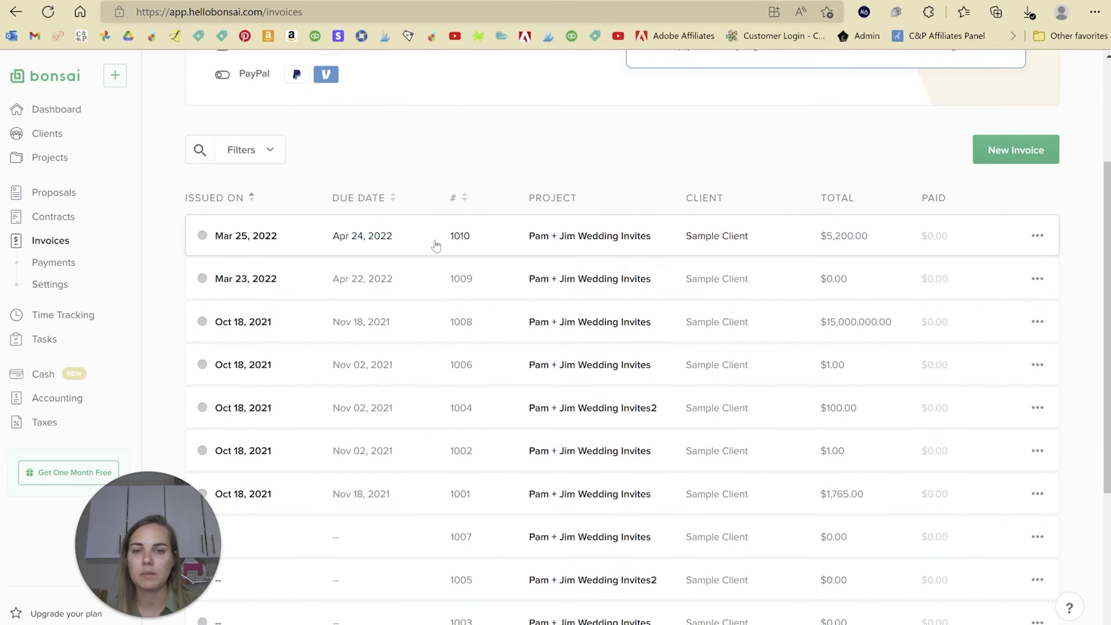
pyautogui.click(497, 238)
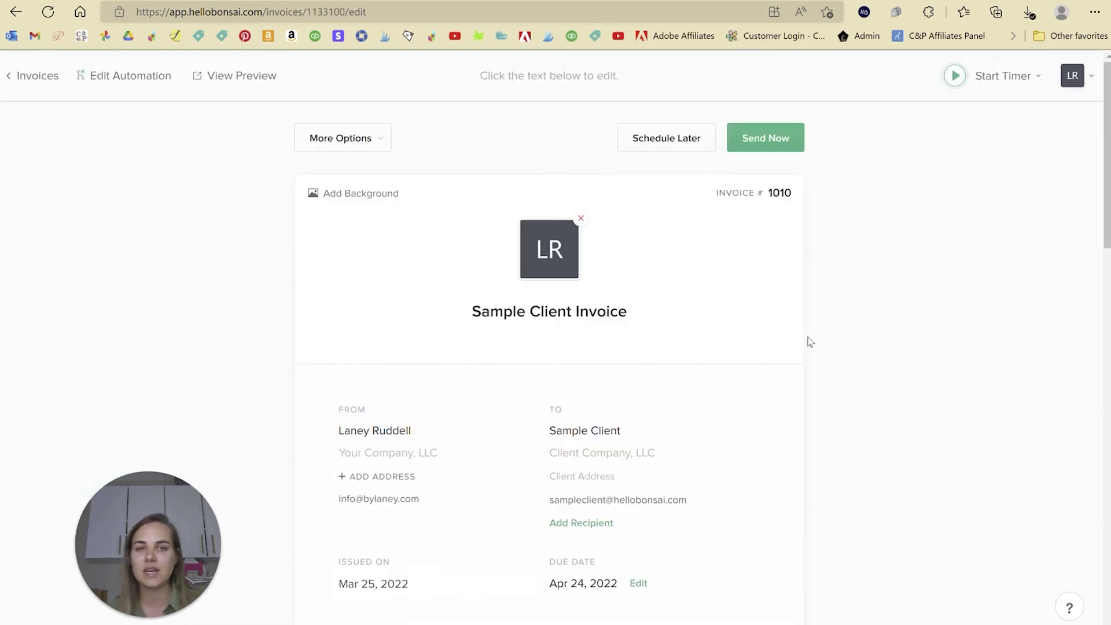
# Scroll through invoice 1010 for Sample Client and show its More Options menu
pyautogui.scroll(-3, 862, 301)
pyautogui.moveTo(1104, 179); pyautogui.dragTo(1106, 52)
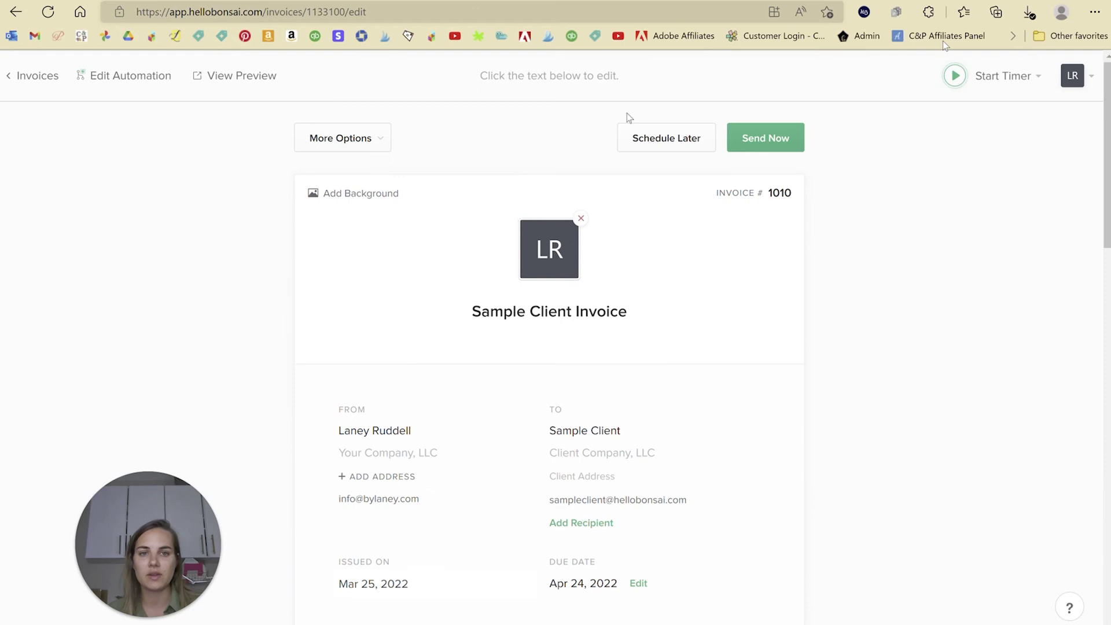
pyautogui.click(379, 140)
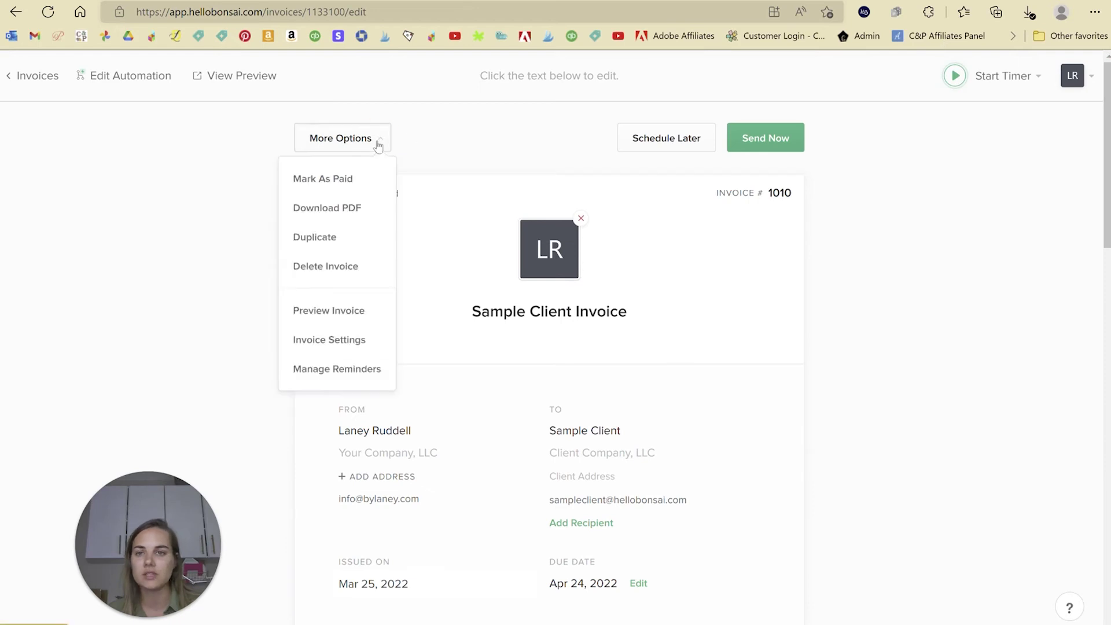
# Open Bonsai's default invoice settings and scroll through them
pyautogui.click(357, 339)
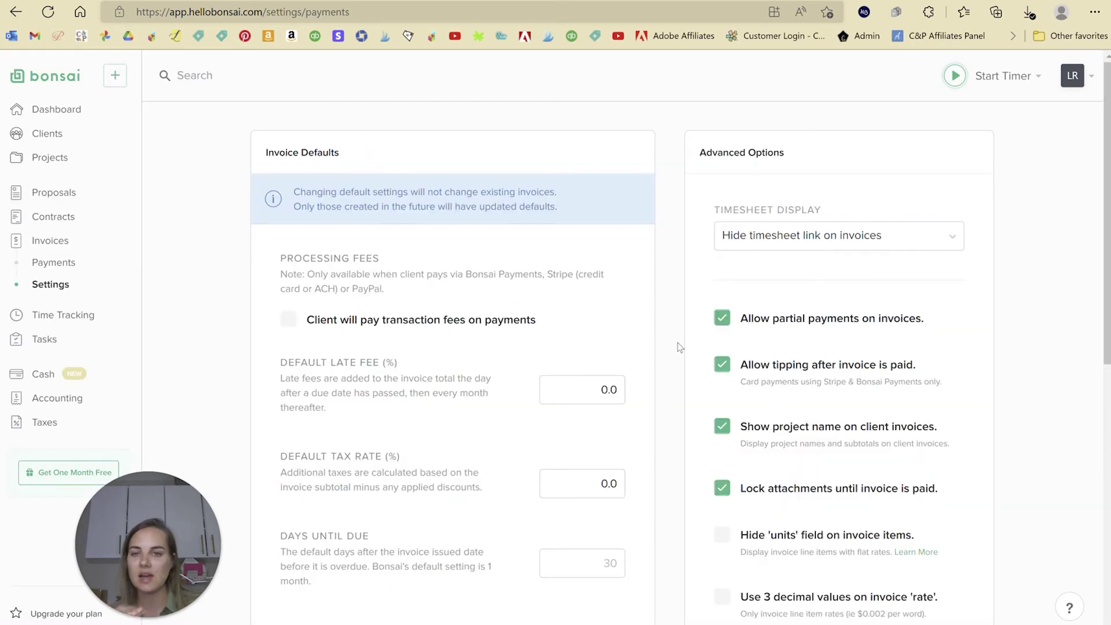
pyautogui.scroll(-2, 620, 223)
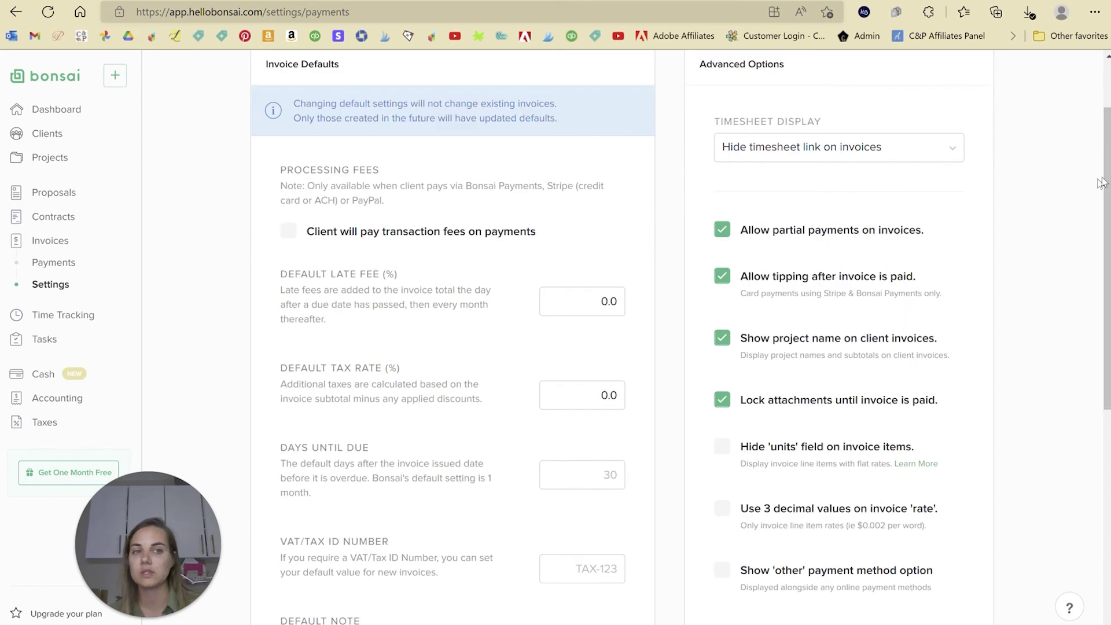
pyautogui.moveTo(1105, 181); pyautogui.dragTo(1105, 226)
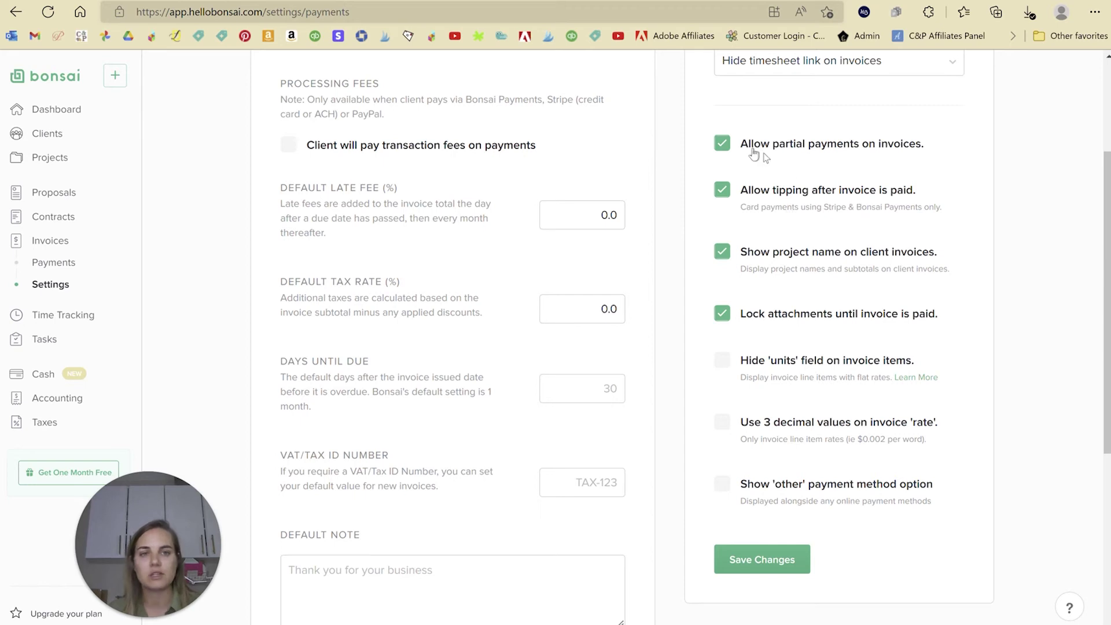
pyautogui.scroll(2, 925, 237)
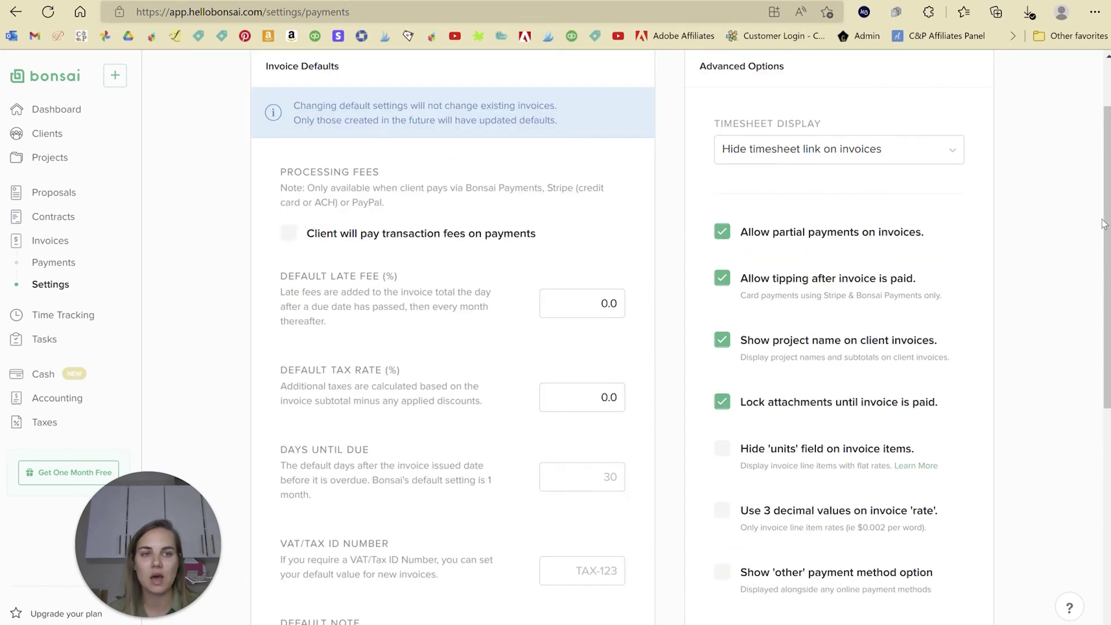
pyautogui.moveTo(1104, 222); pyautogui.dragTo(1104, 263)
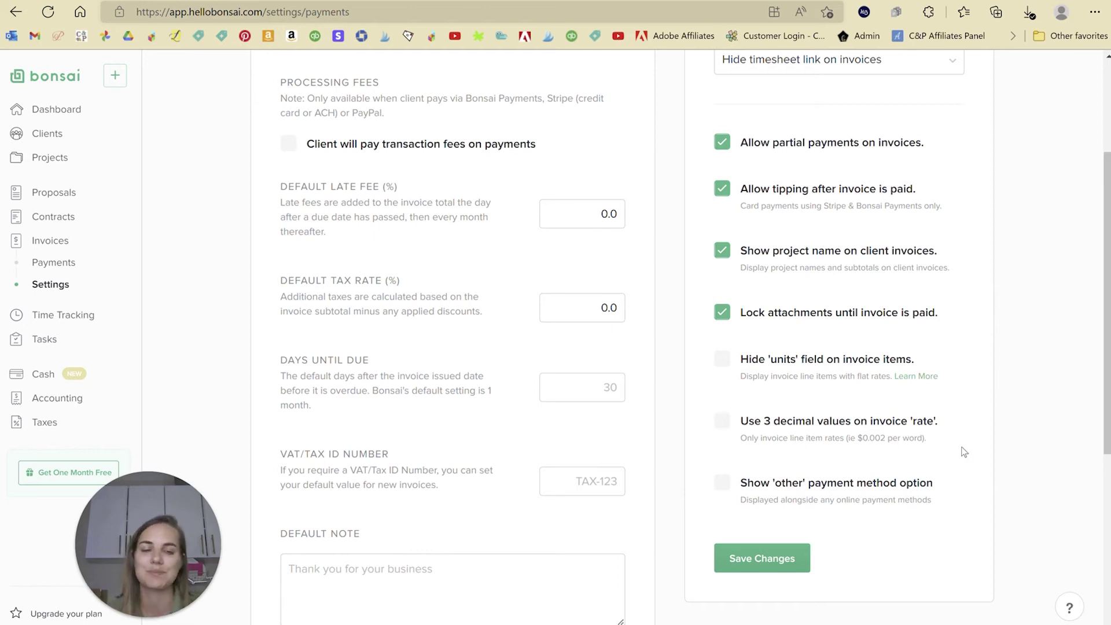
pyautogui.moveTo(1107, 427); pyautogui.dragTo(1106, 194)
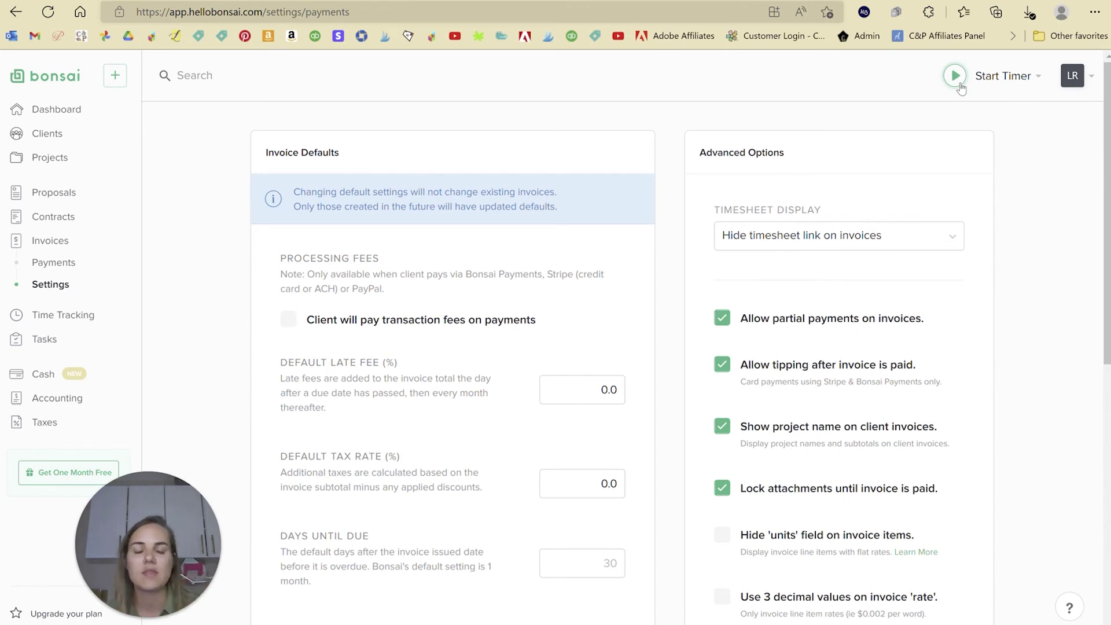
# Set timesheet display to 'Show link to timesheet on invoices', then go to Accounting
pyautogui.click(755, 244)
pyautogui.click(754, 268)
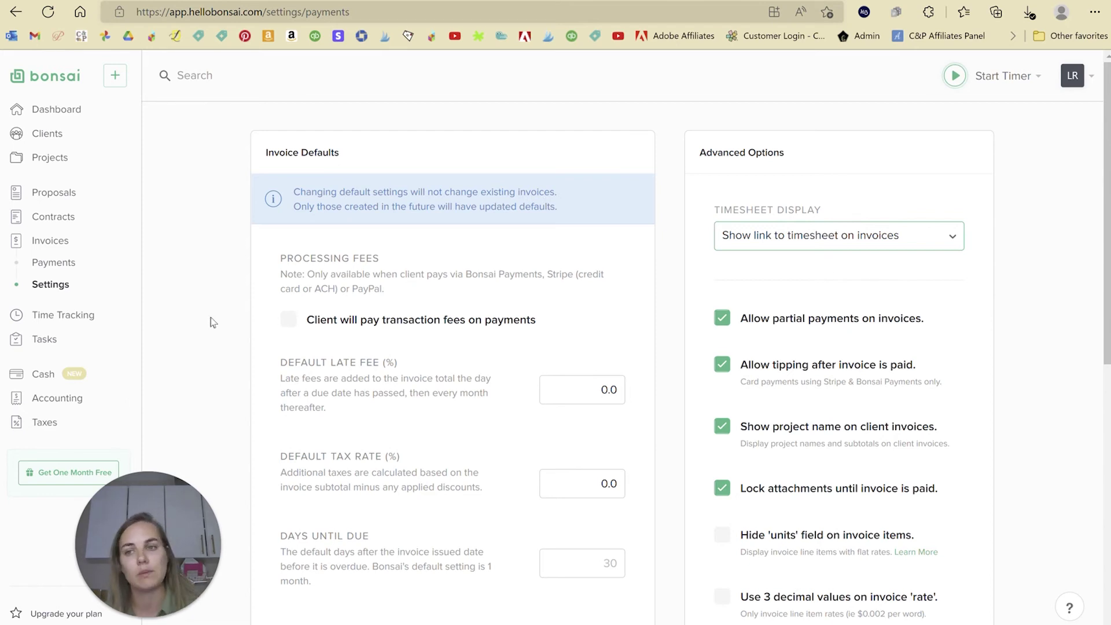
pyautogui.click(49, 405)
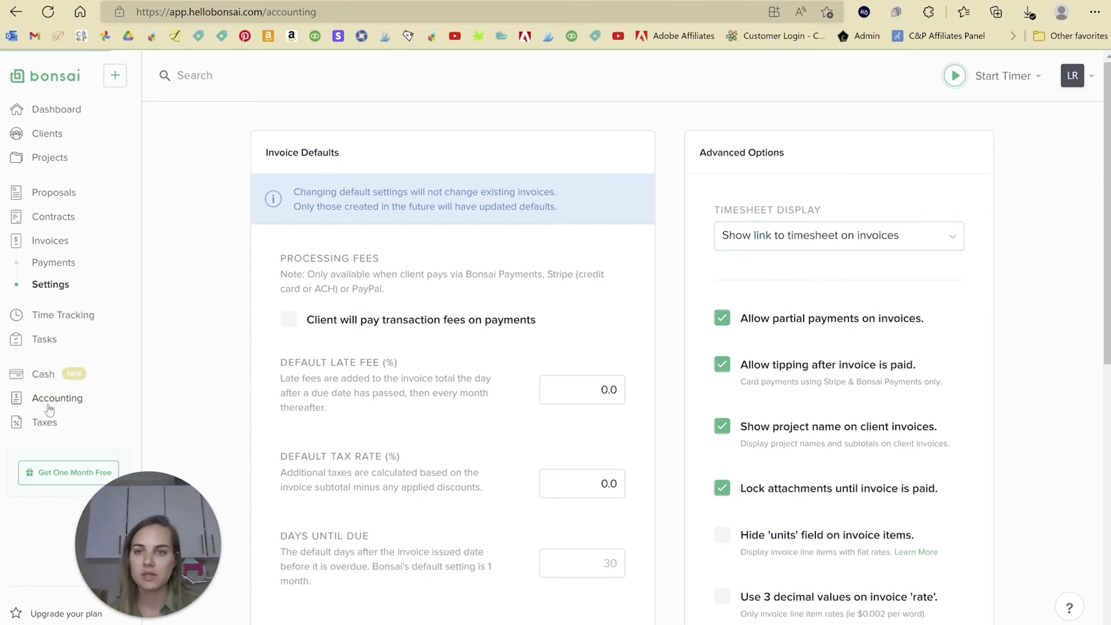
# Scroll through the Bonsai accounting overview's income and expense chart and expense category list
pyautogui.scroll(-1, 746, 278)
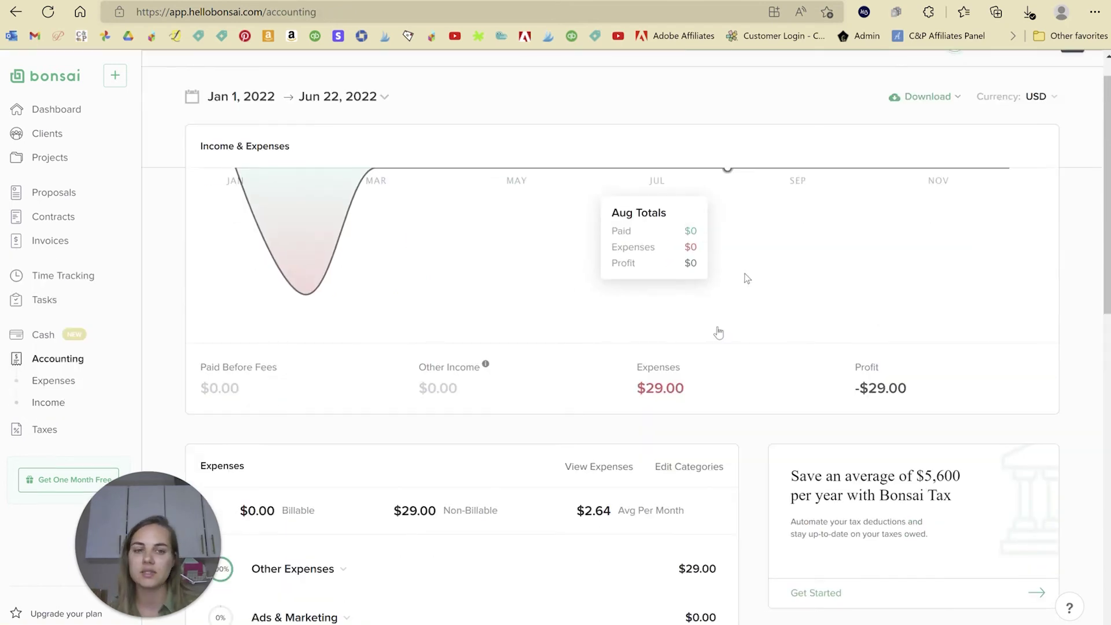
pyautogui.scroll(-3, 716, 332)
pyautogui.scroll(-1, 715, 335)
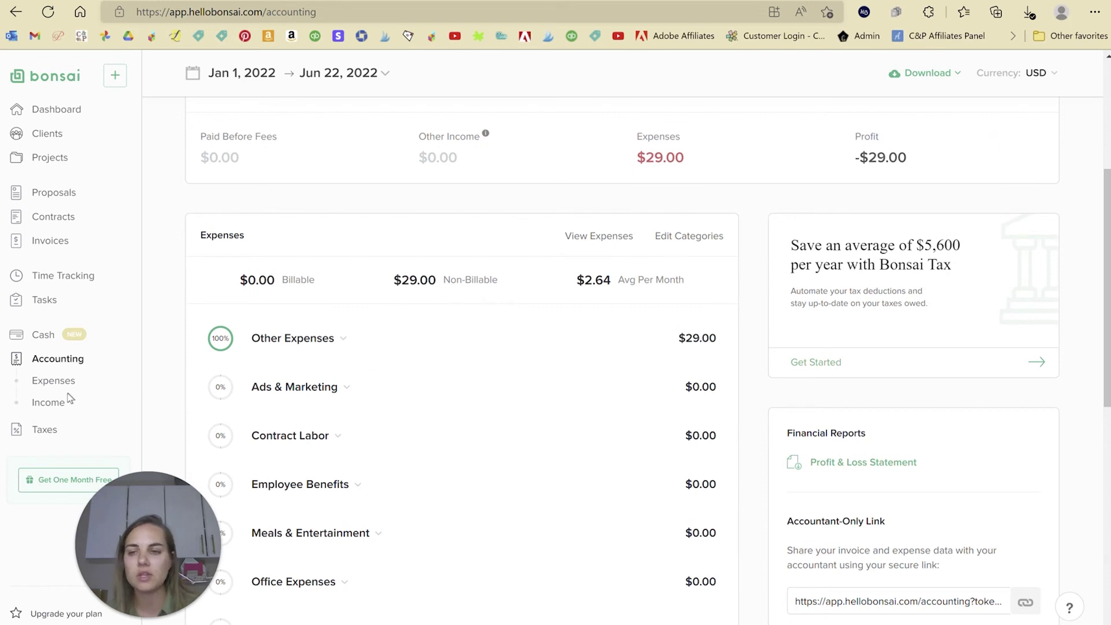
pyautogui.moveTo(1106, 248); pyautogui.dragTo(1105, 250)
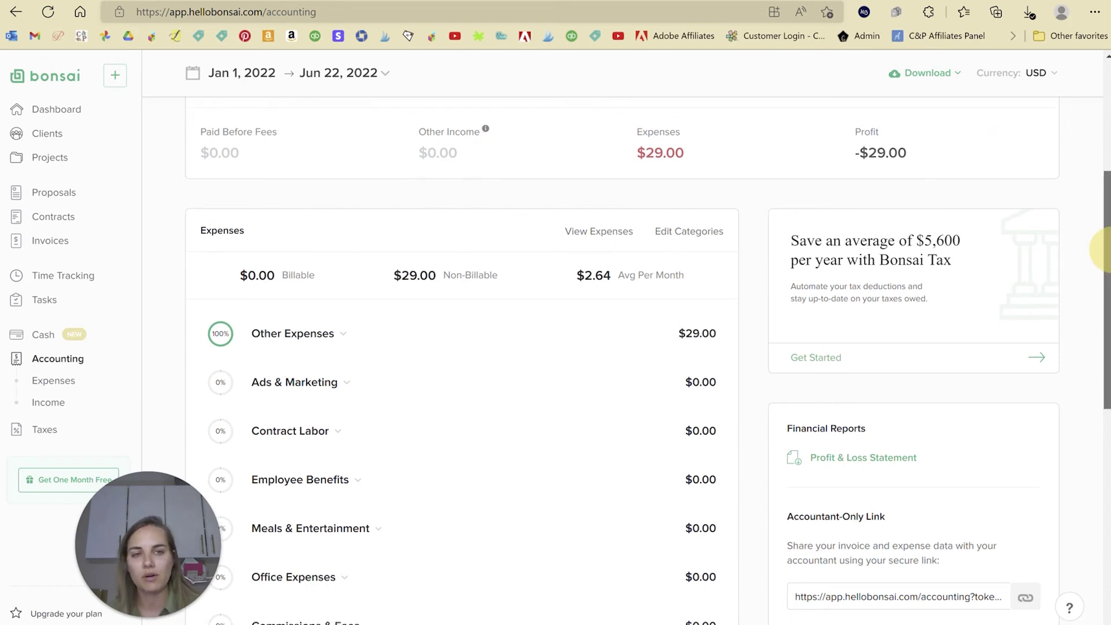
pyautogui.scroll(-1, 1068, 241)
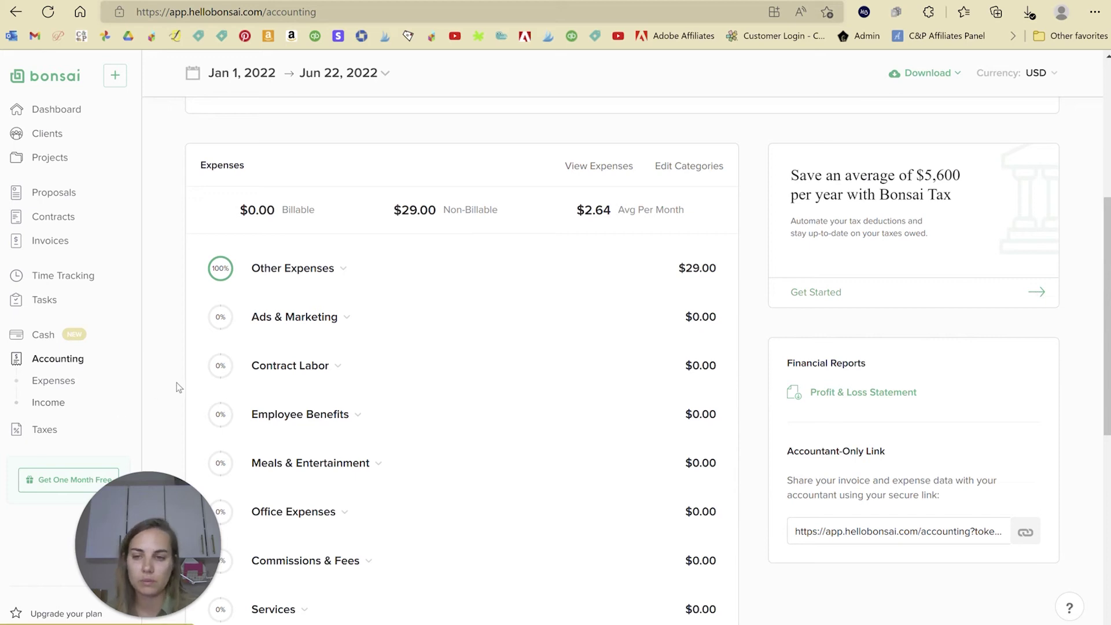
pyautogui.scroll(5, 259, 409)
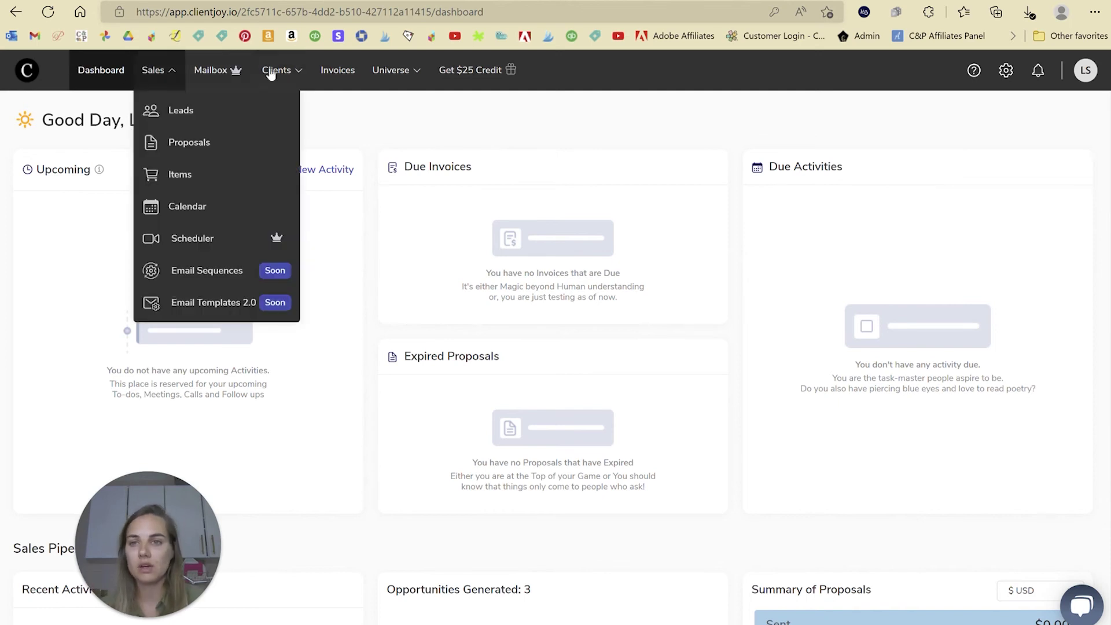
pyautogui.moveTo(317, 70)
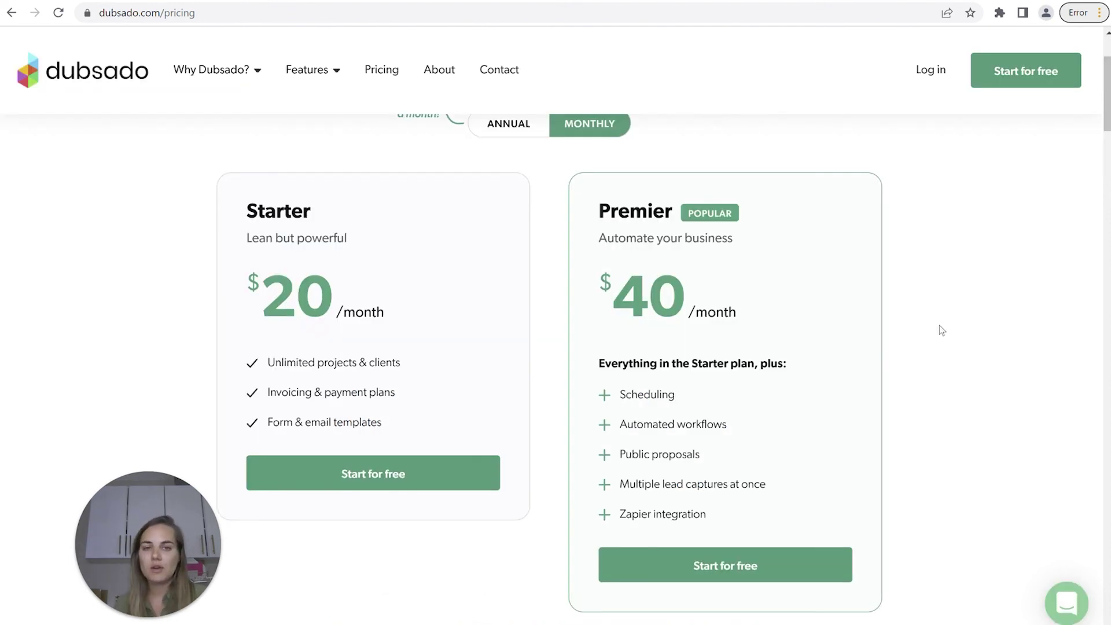
# Scroll down the pricing page to keep reviewing the plans
pyautogui.scroll(-1, 940, 327)
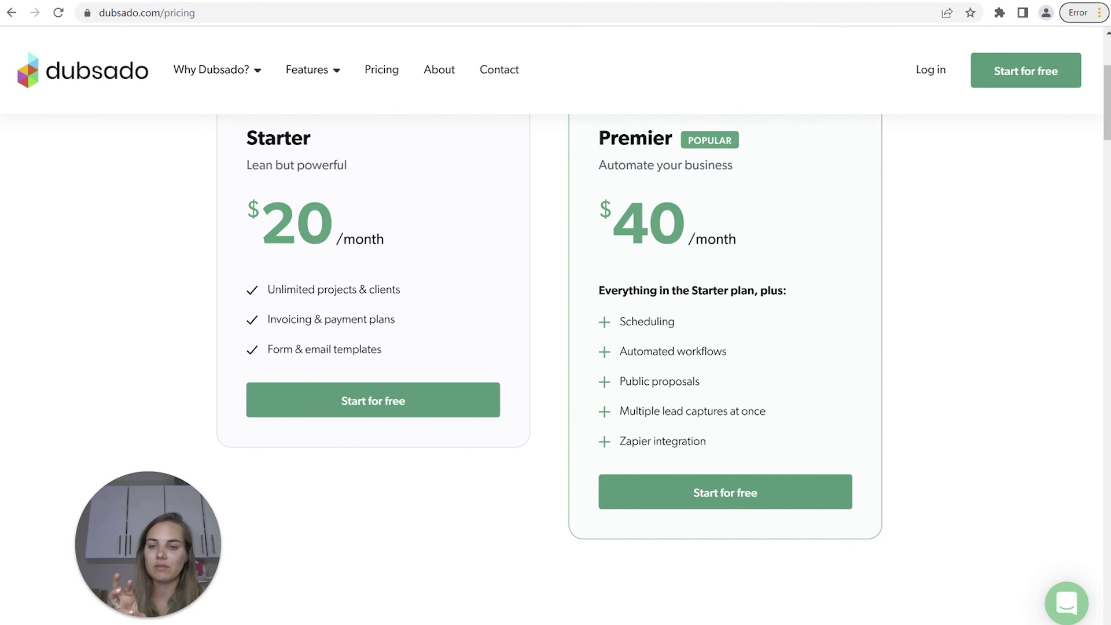
# Highlight Dubsado Premier's Automated workflows feature, then move to the 17hats pricing page
pyautogui.moveTo(714, 353); pyautogui.dragTo(602, 358)
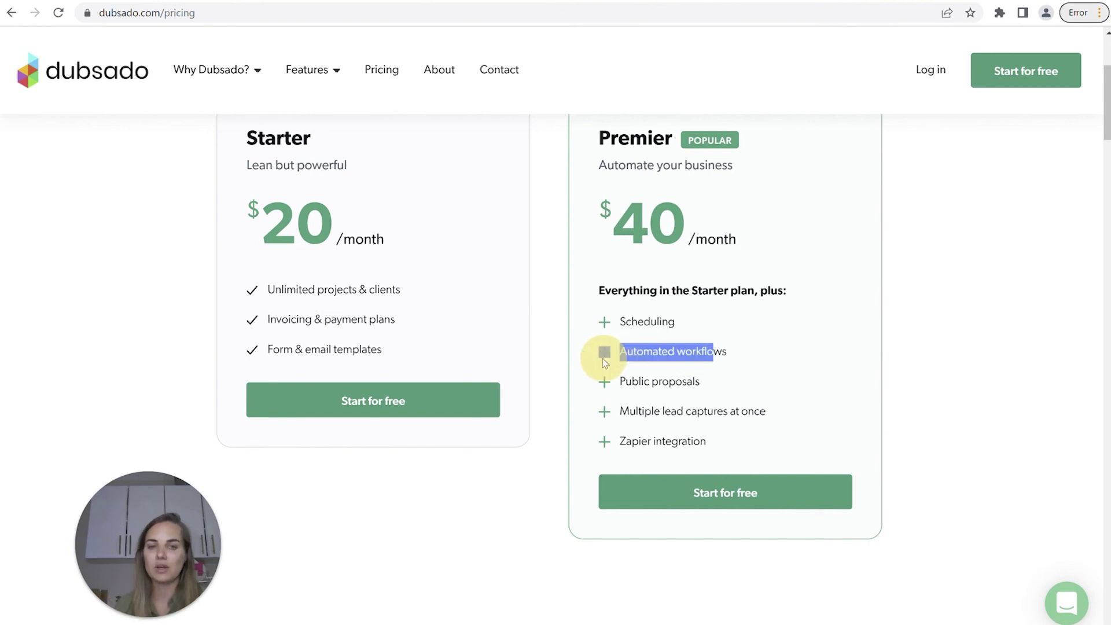
pyautogui.click(750, 353)
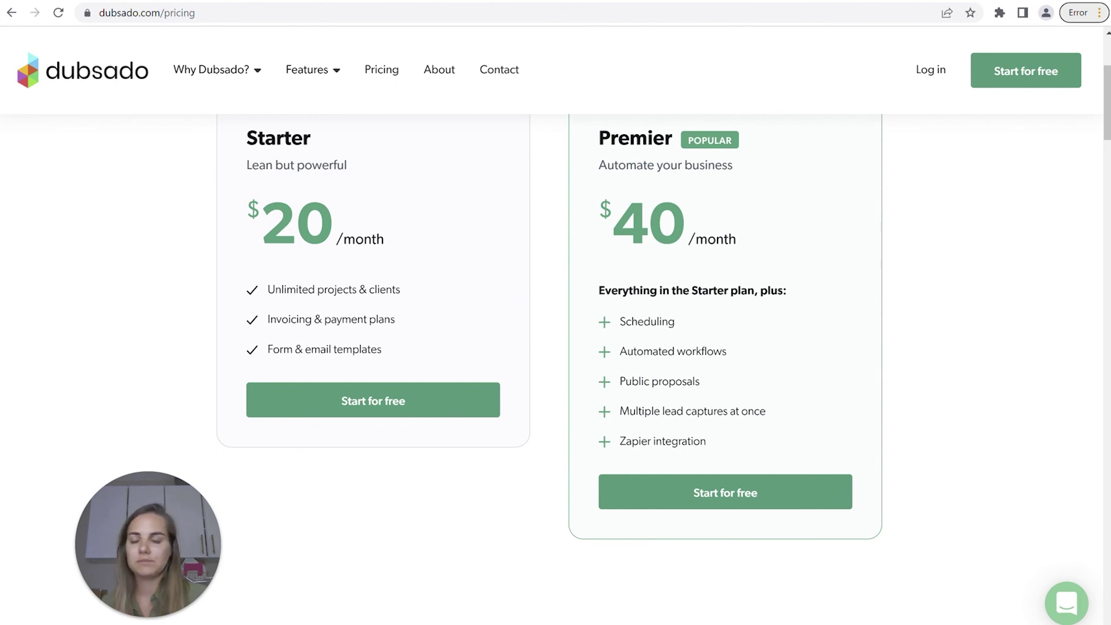
pyautogui.click(405, 1)
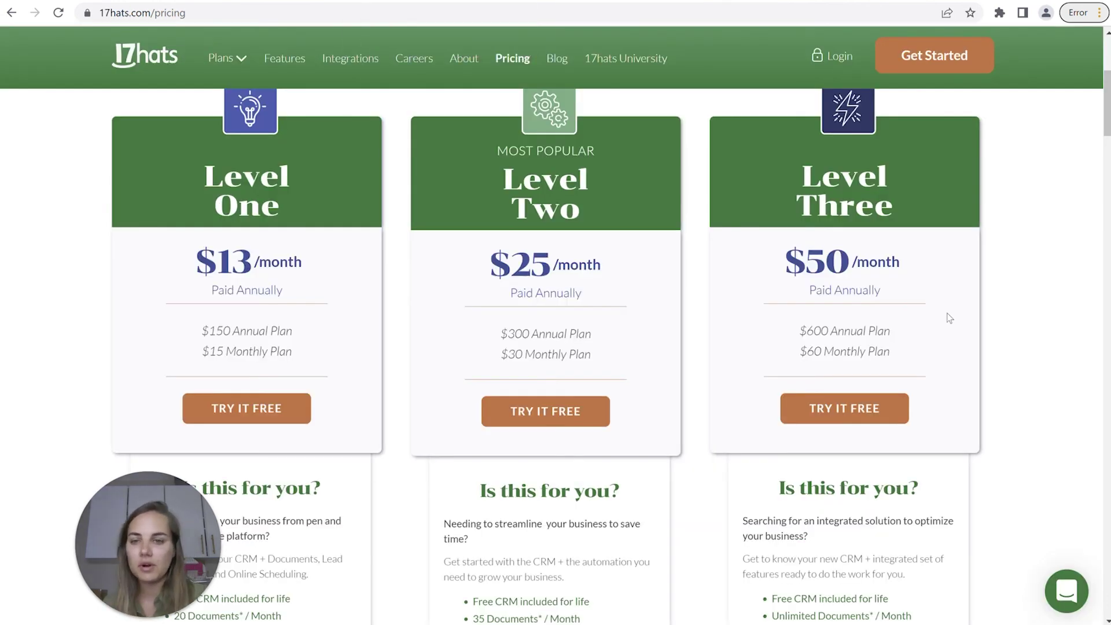
# Scroll down to Level Three and highlight its unlimited documents per month
pyautogui.scroll(-1, 450, 329)
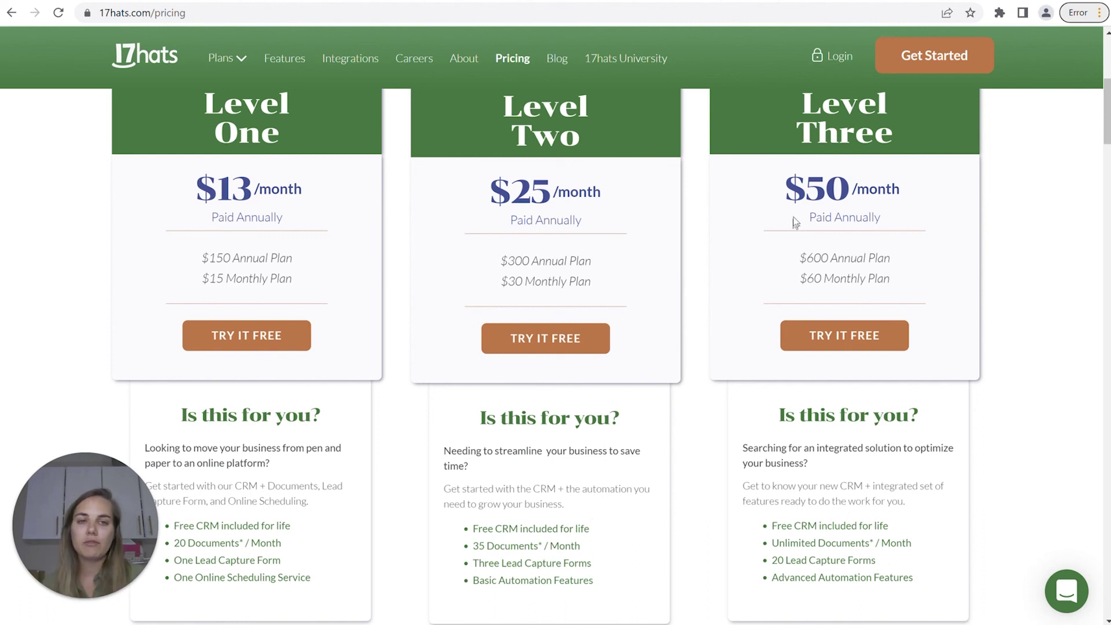
pyautogui.moveTo(785, 543); pyautogui.dragTo(919, 541)
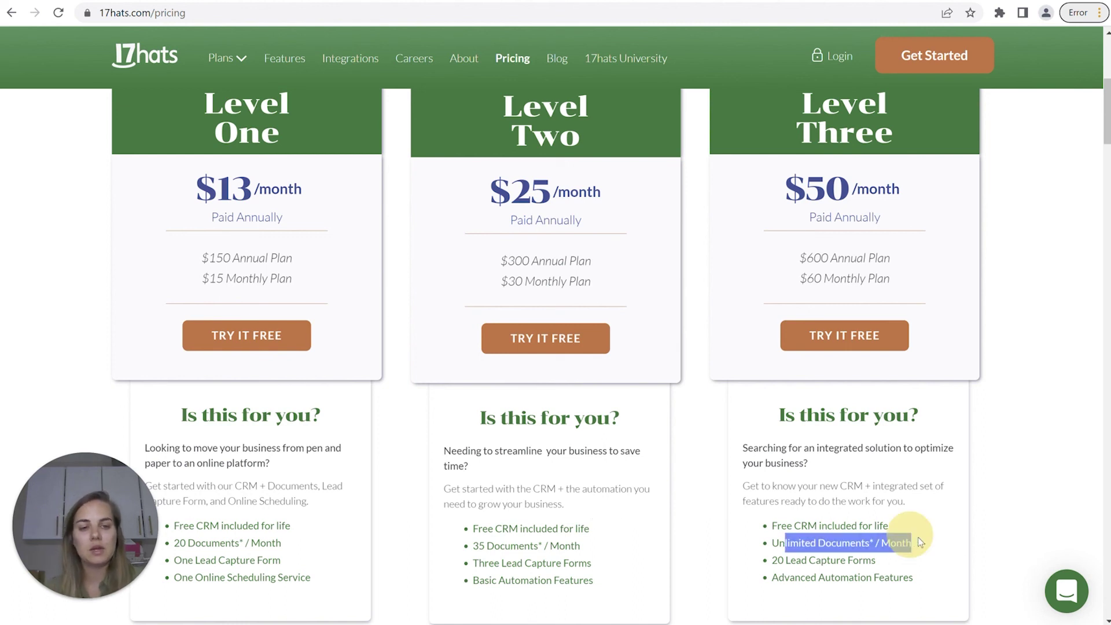
pyautogui.click(957, 542)
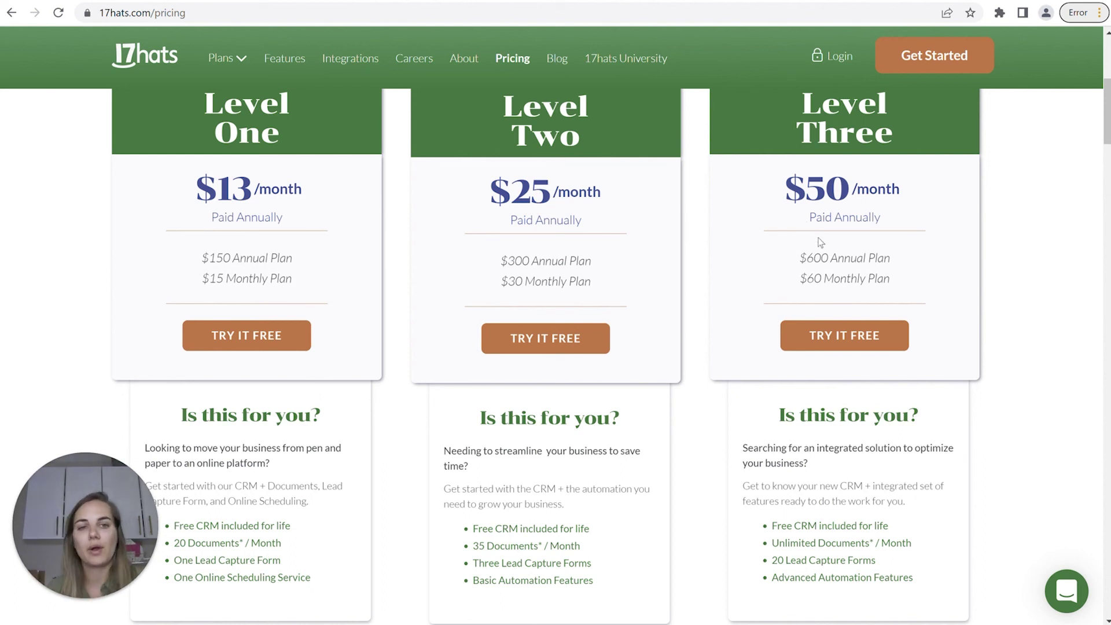
# Scroll through Bonsai's Starter $24, Professional $39 and Business $79 pricing cards
pyautogui.hotkey('ctrl', 'Tab')
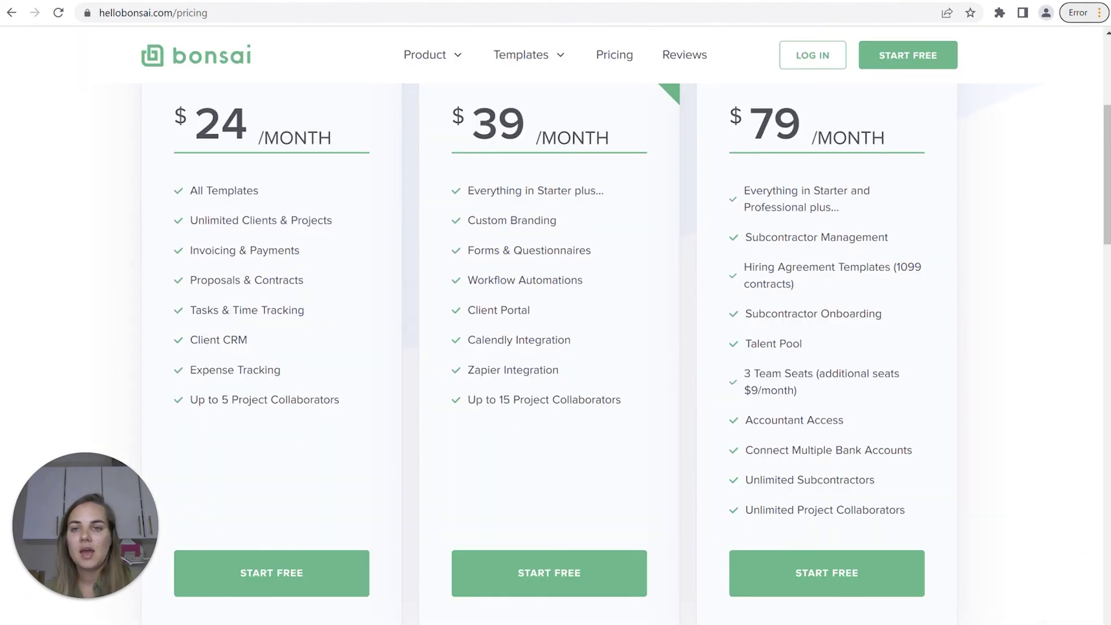
pyautogui.scroll(1, 603, 379)
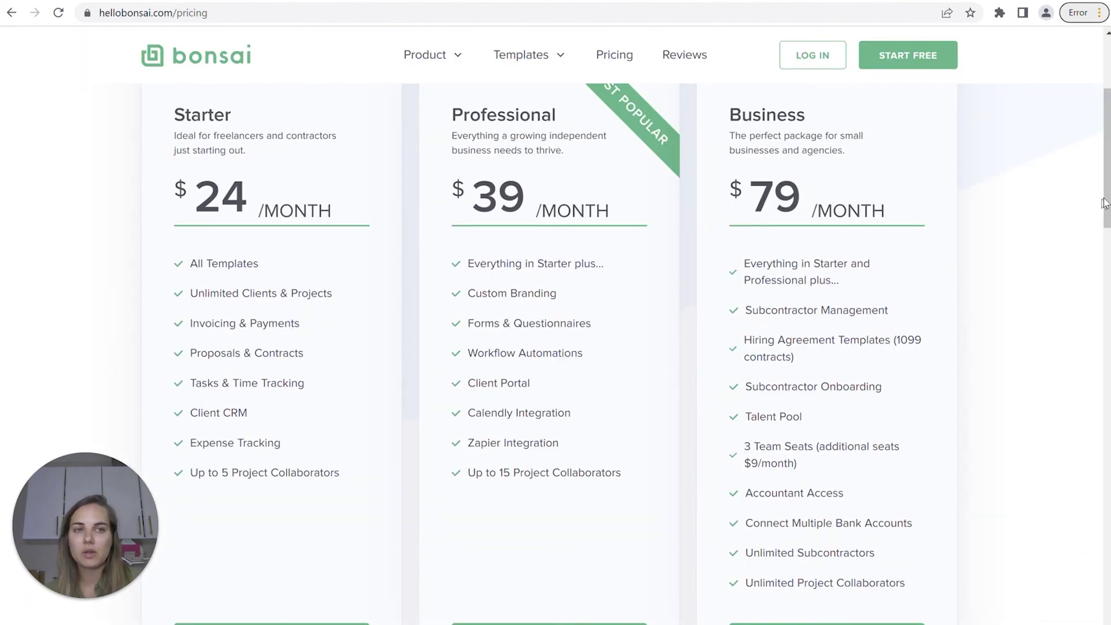
pyautogui.scroll(2, 911, 149)
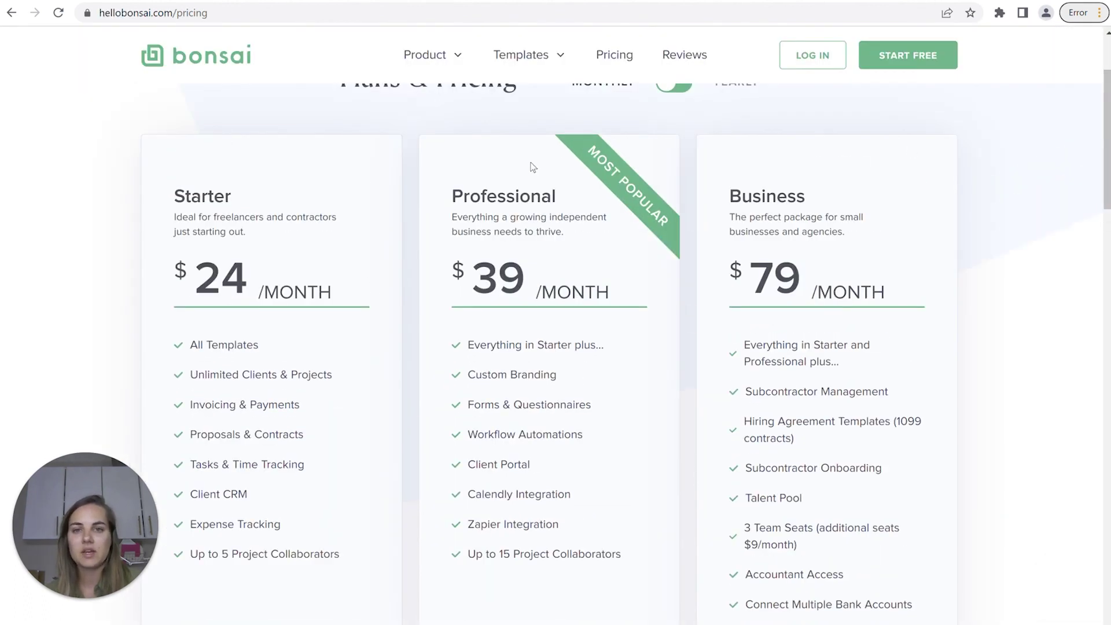
pyautogui.scroll(-1, 1106, 134)
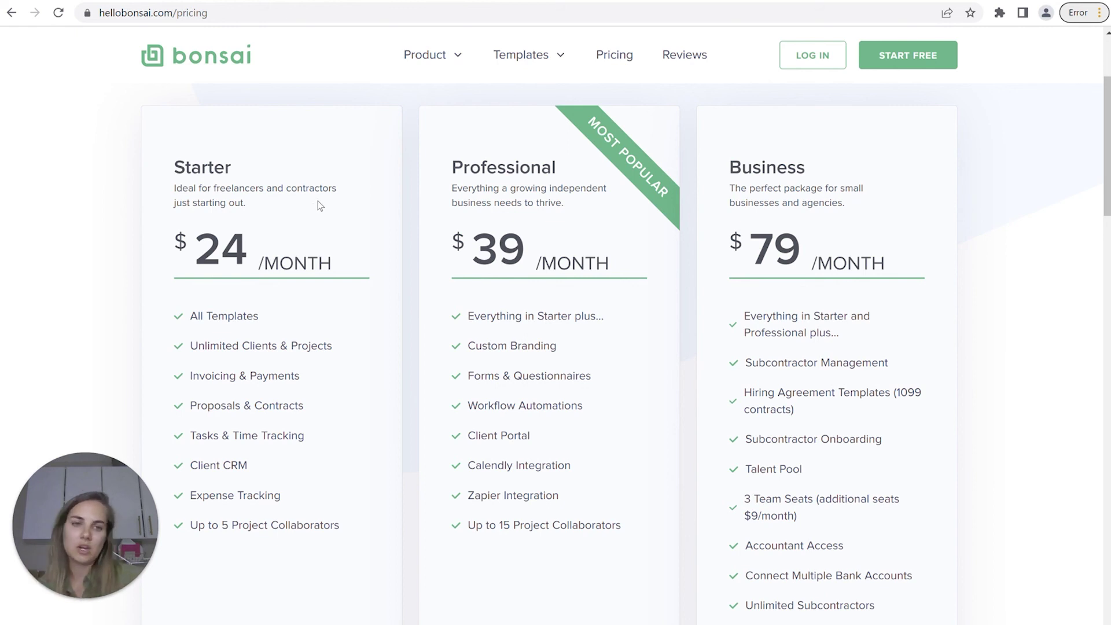
pyautogui.scroll(-1, 764, 99)
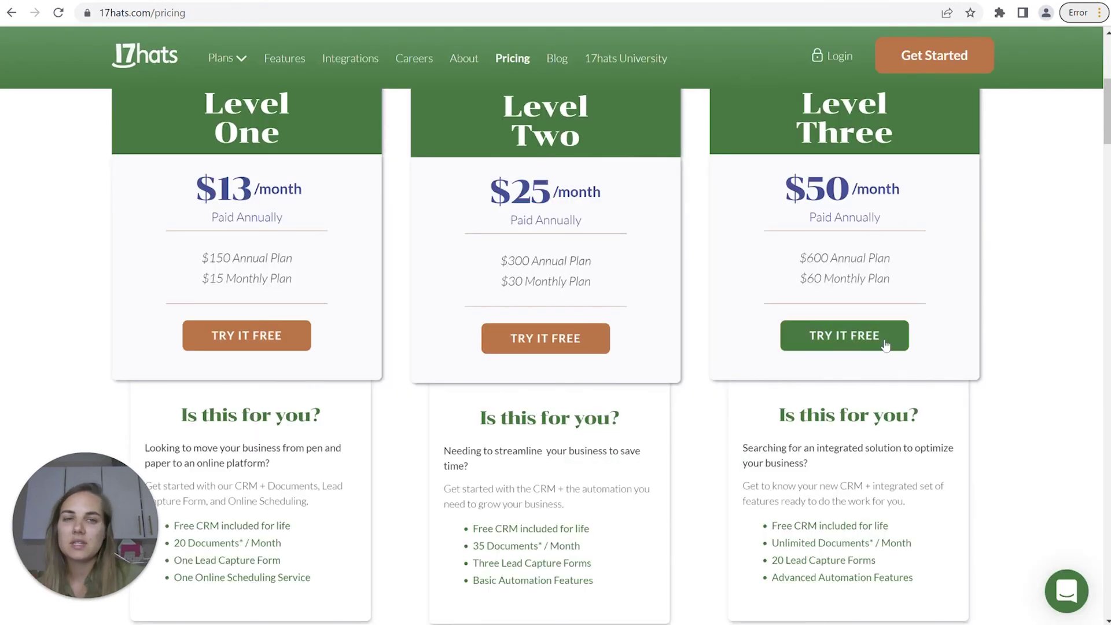
# Go back through the Dubsado pricing tab to HoneyBook's pricing page
pyautogui.scroll(2, 1018, 382)
pyautogui.scroll(-2, 1029, 386)
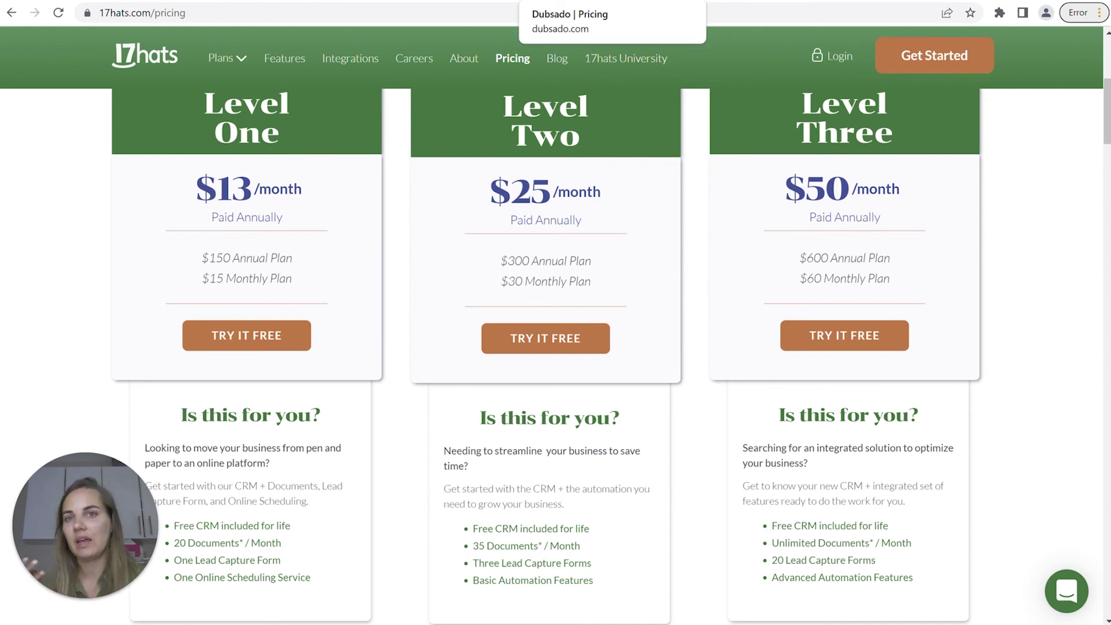
pyautogui.hotkey('ctrl', 'Tab')
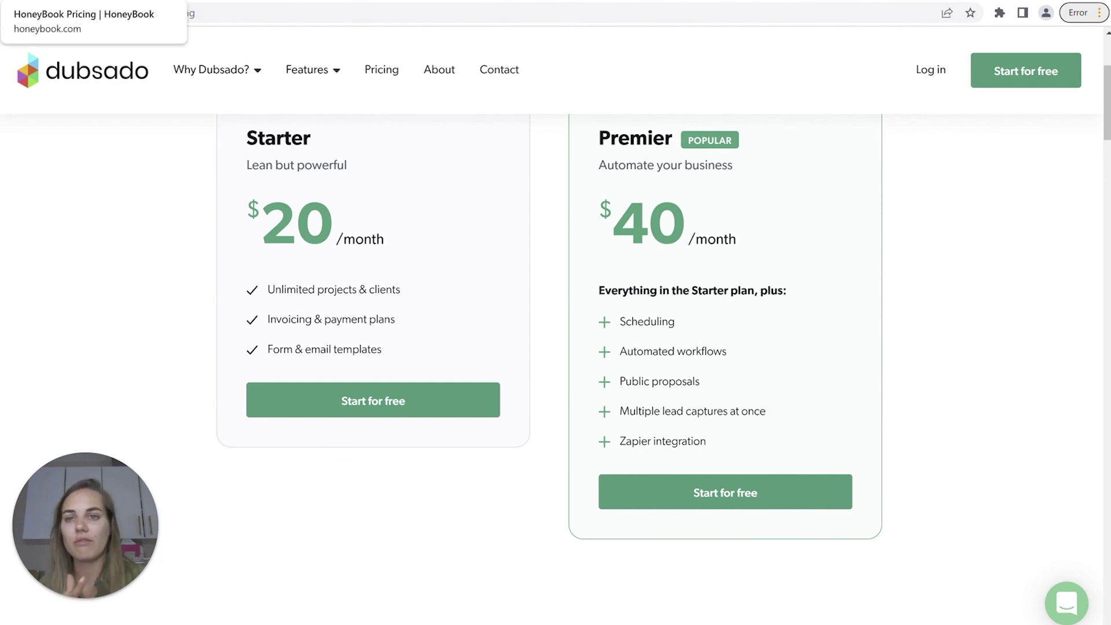
pyautogui.hotkey('ctrl', 'Tab')
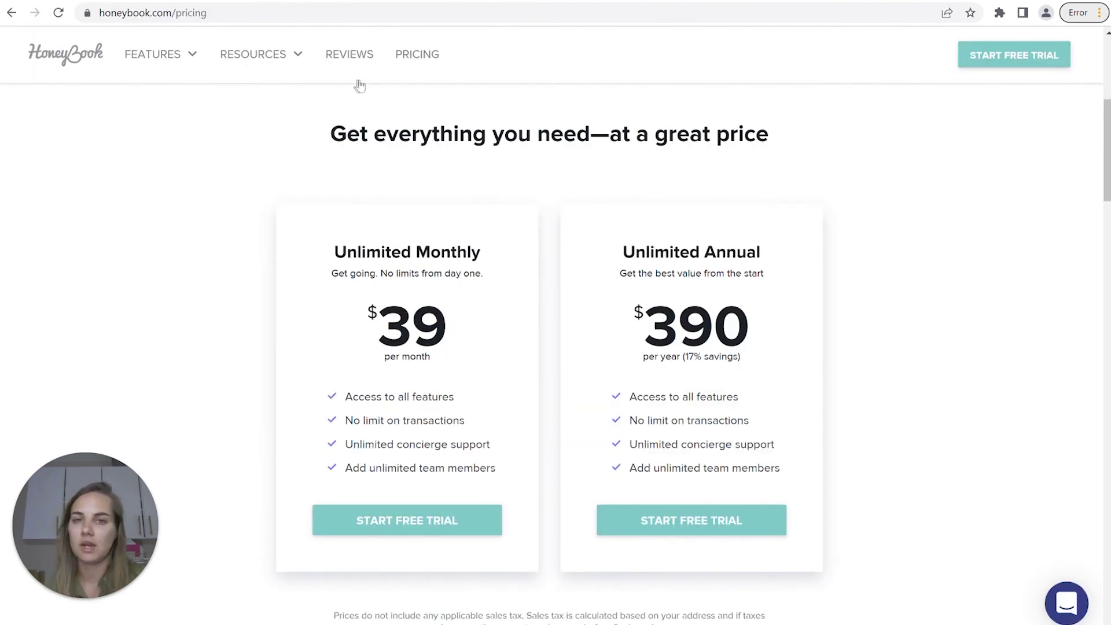